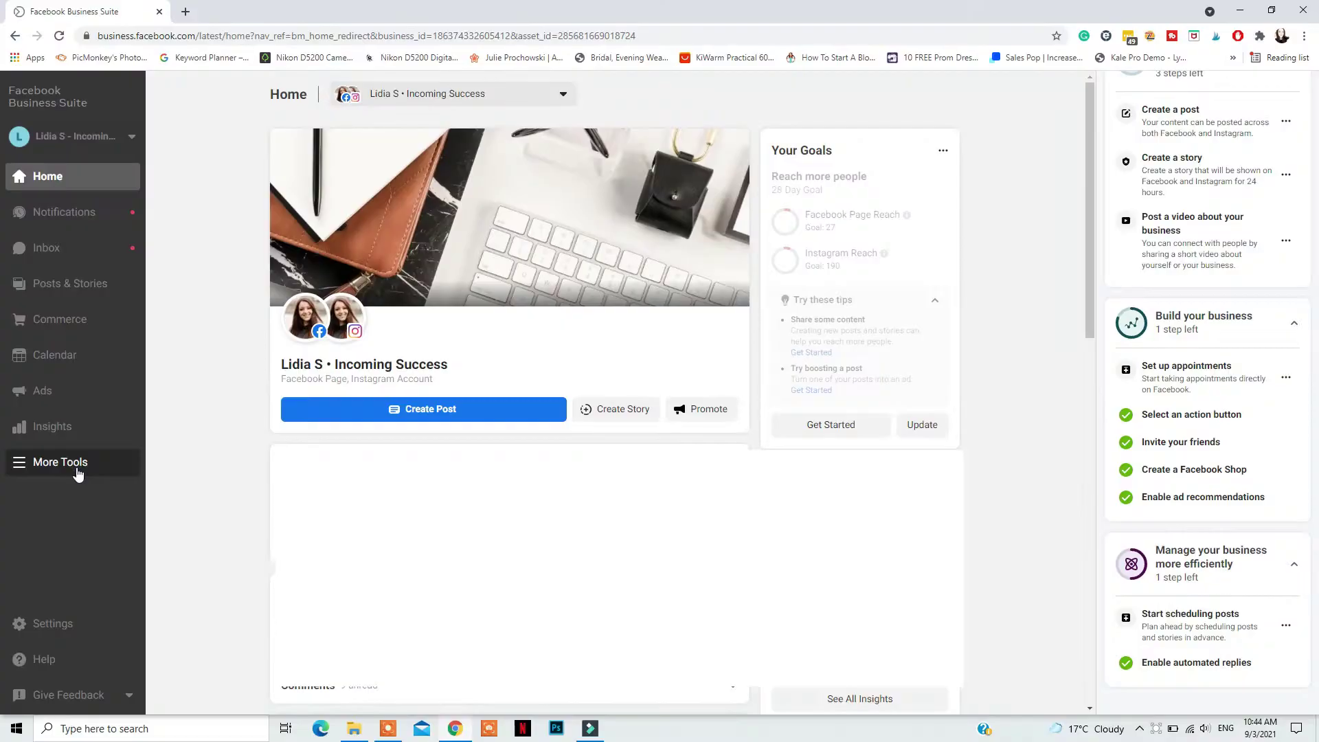
Open the All Tools panel in Business Suite to list the additional business tools.
click(38, 546)
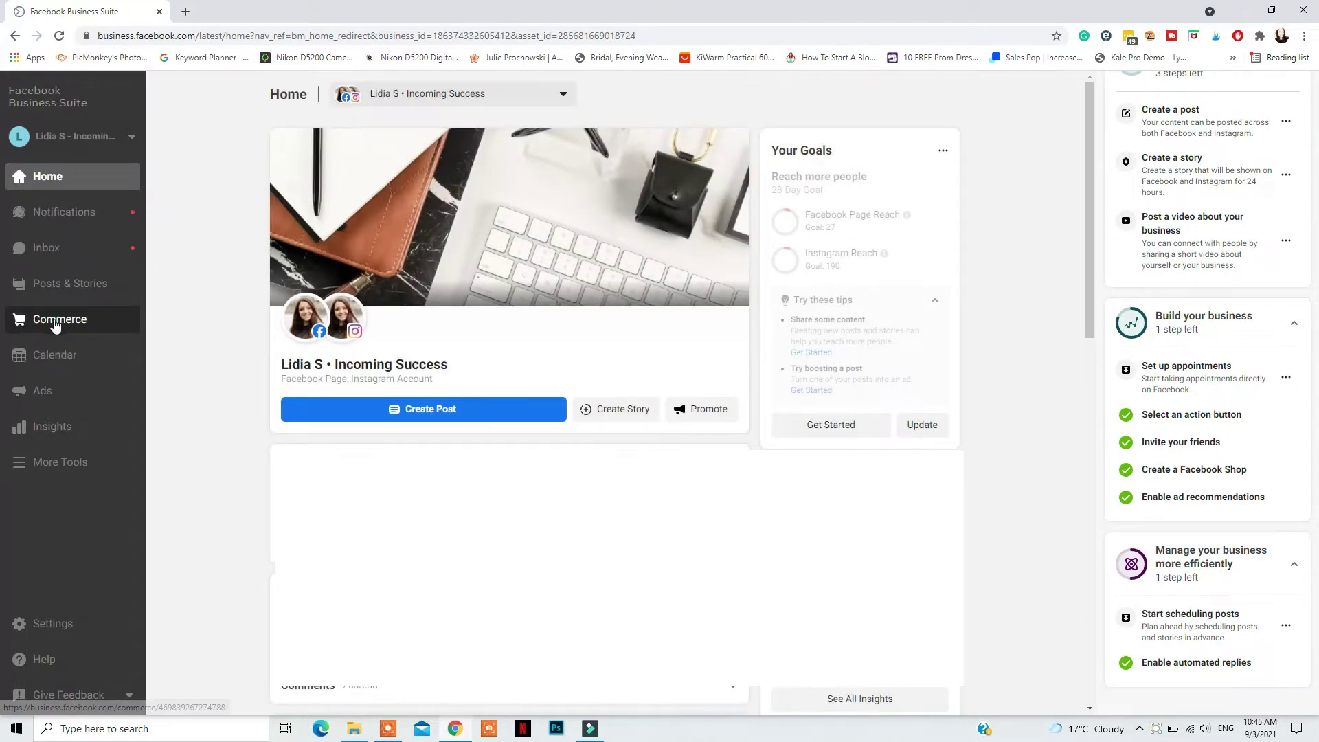
Open the Incoming Success catalog in Commerce Manager via Business Settings > Data Sources > Catalogs.
click(51, 320)
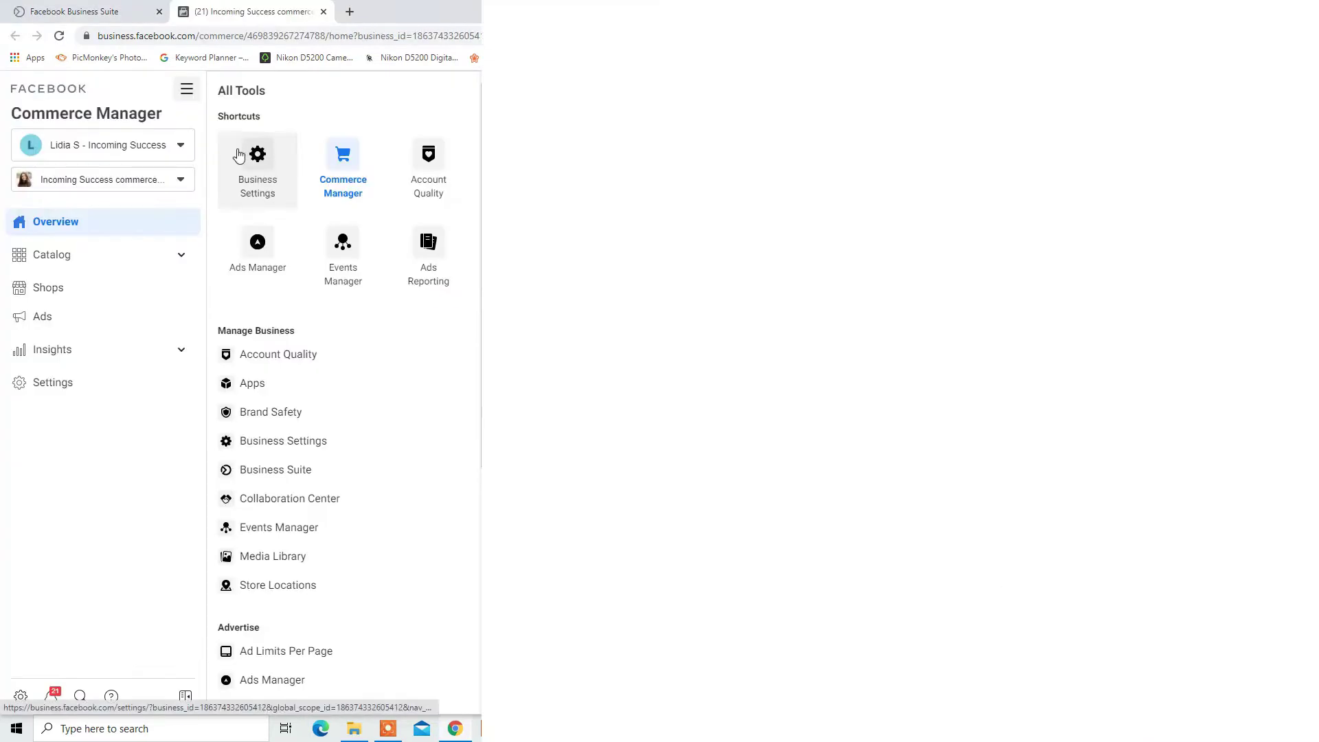
click(263, 151)
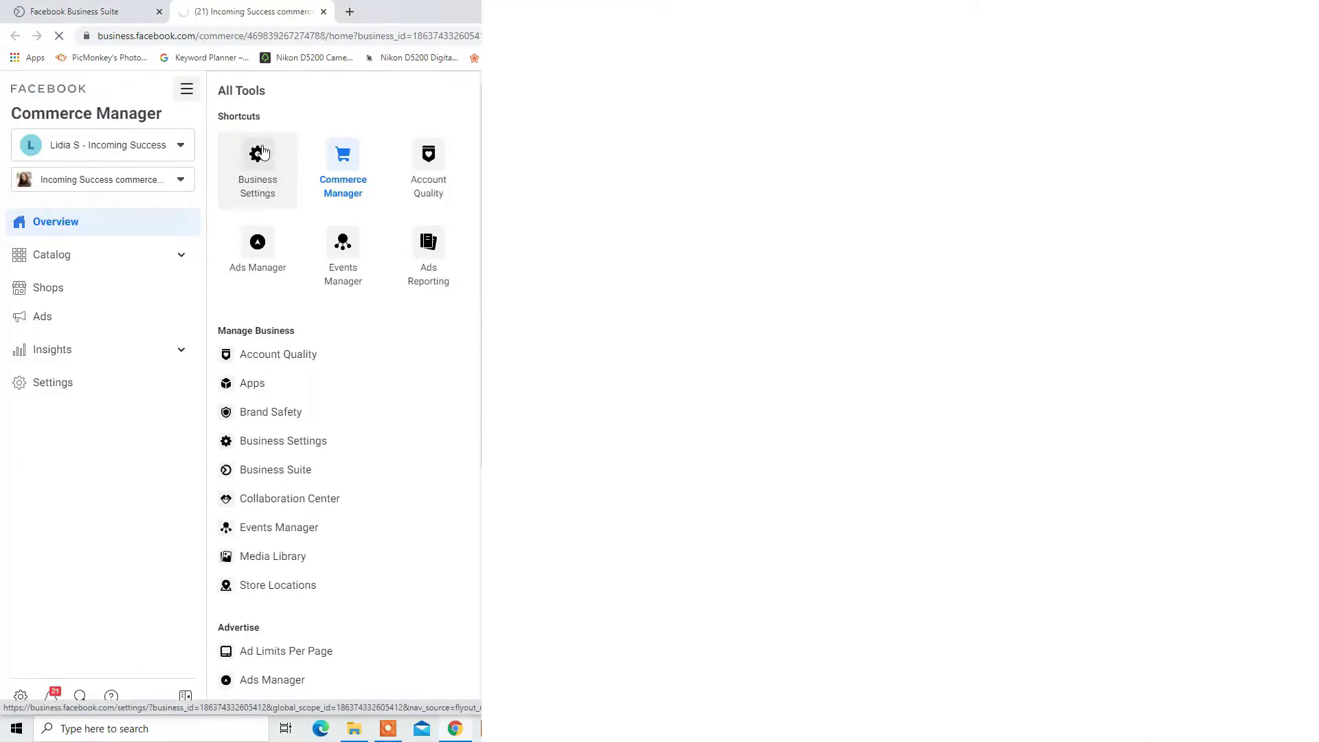
click(85, 508)
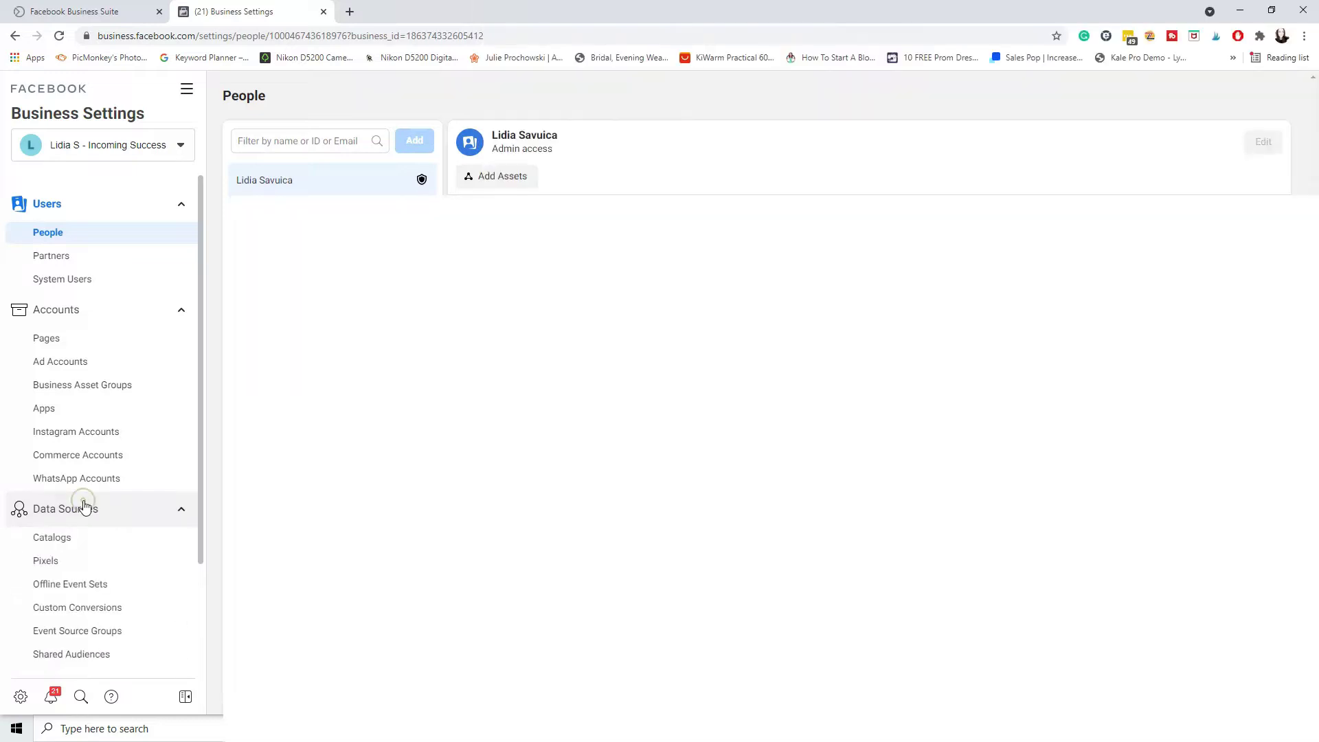
click(89, 539)
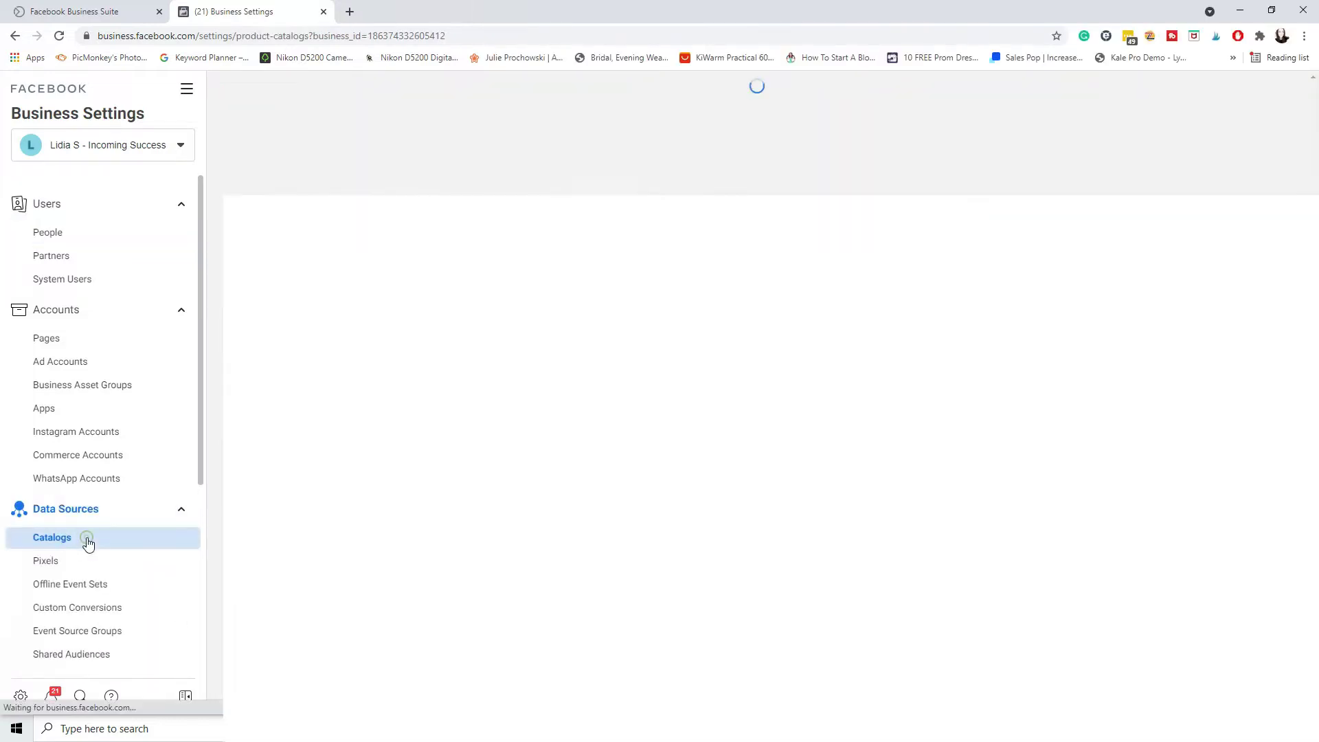
click(1215, 142)
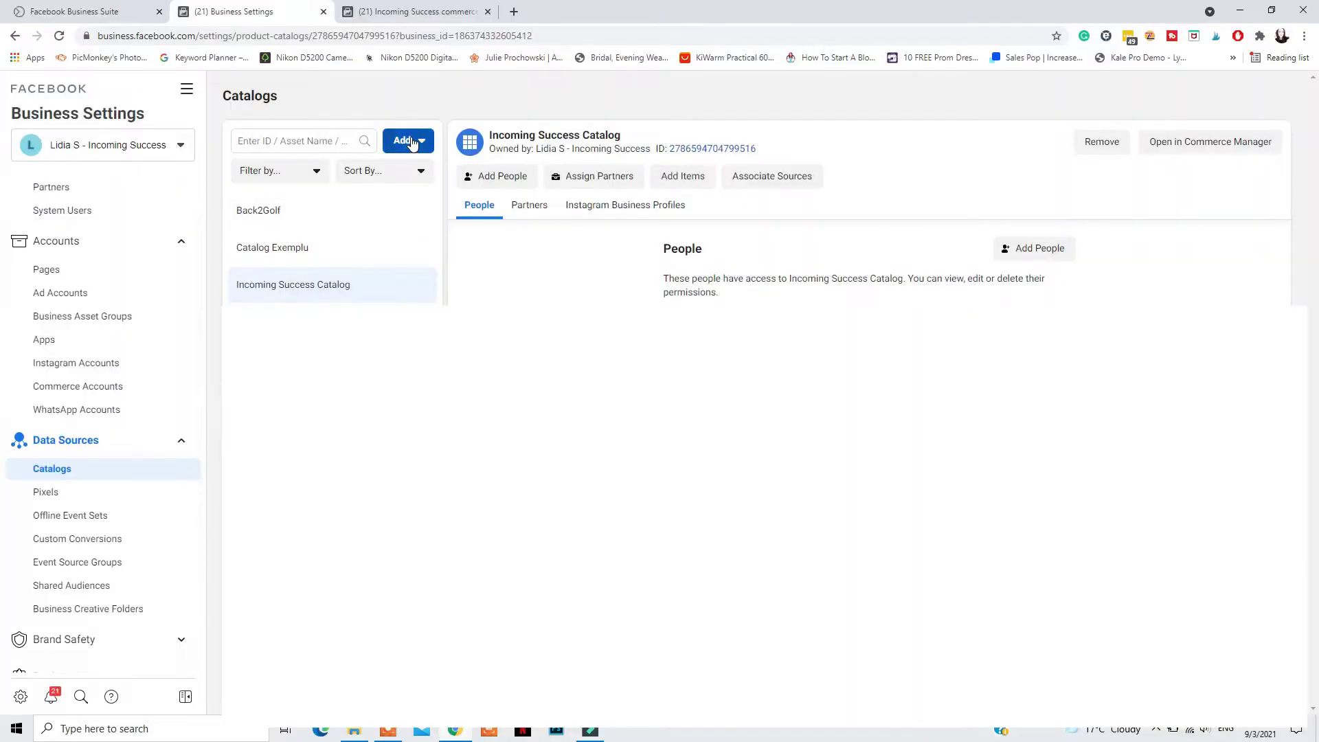
click(412, 145)
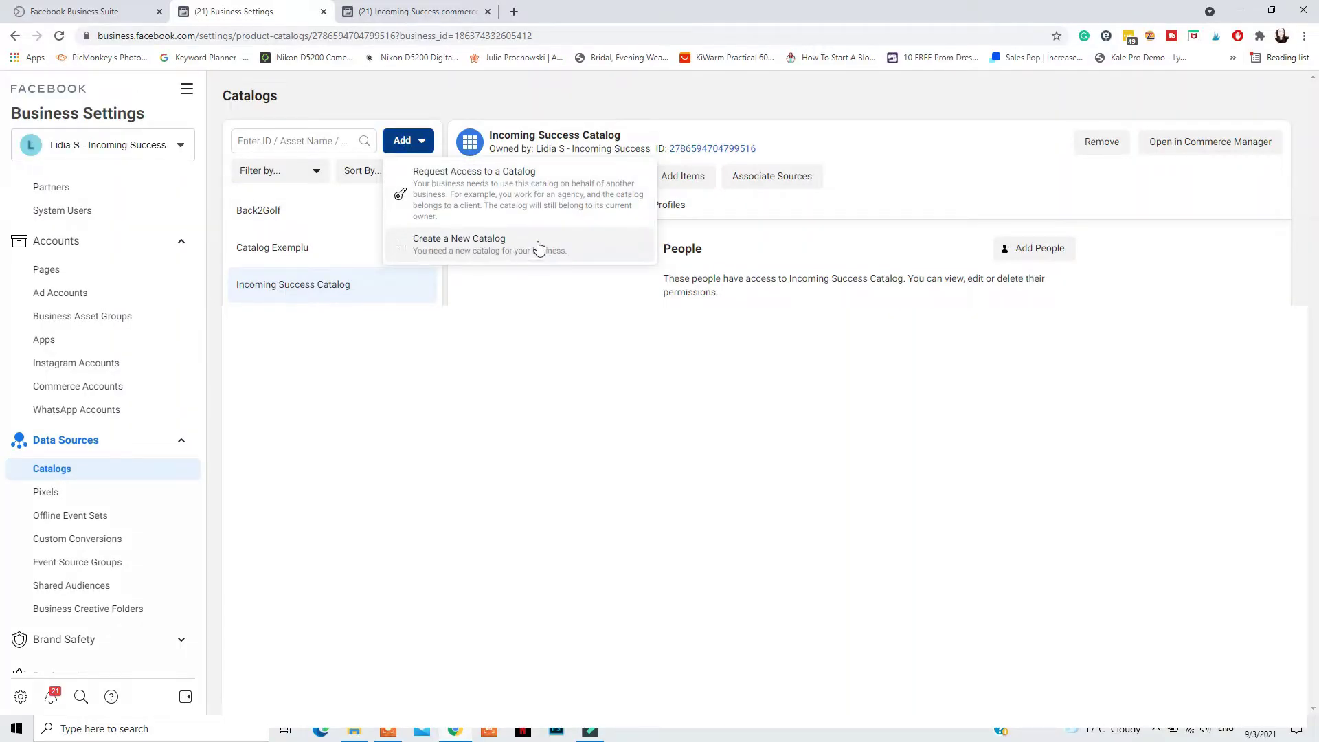
key(Escape)
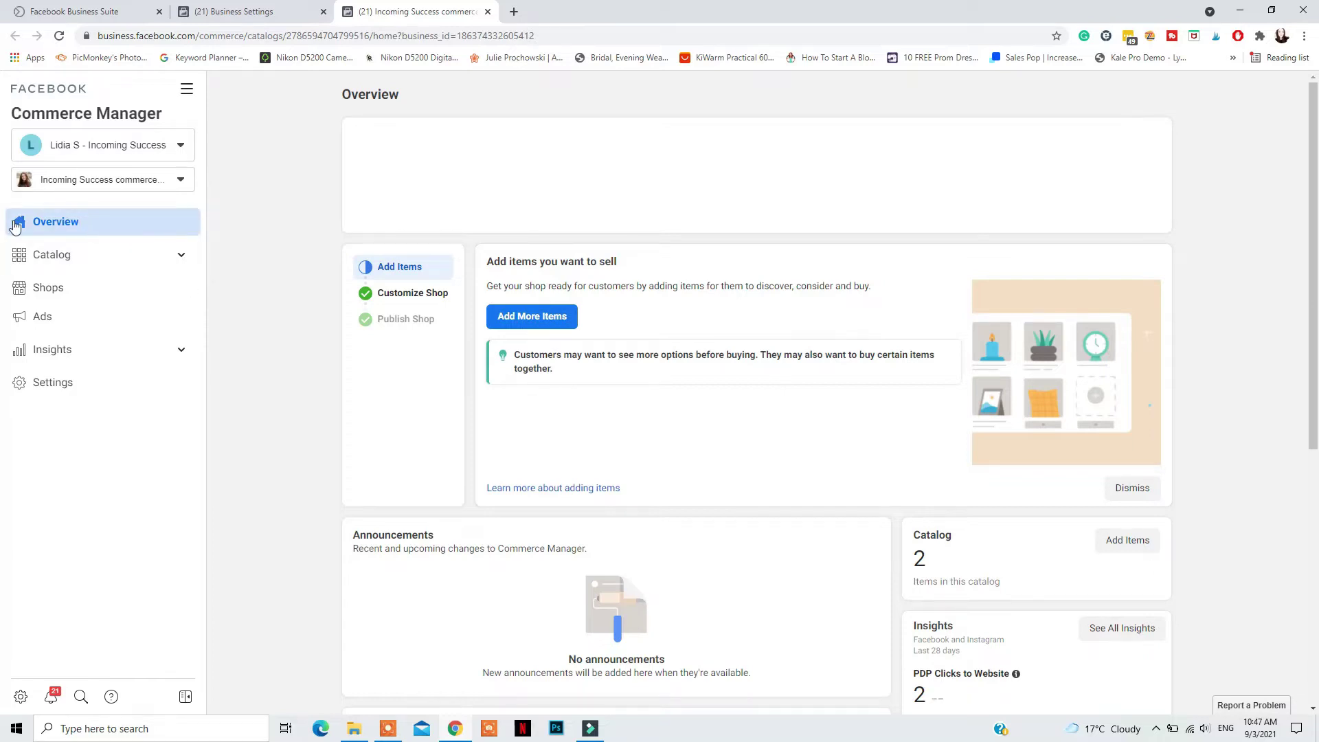
From Catalog > Items, choose Add Multiple Items in the Add Items dropdown.
click(148, 251)
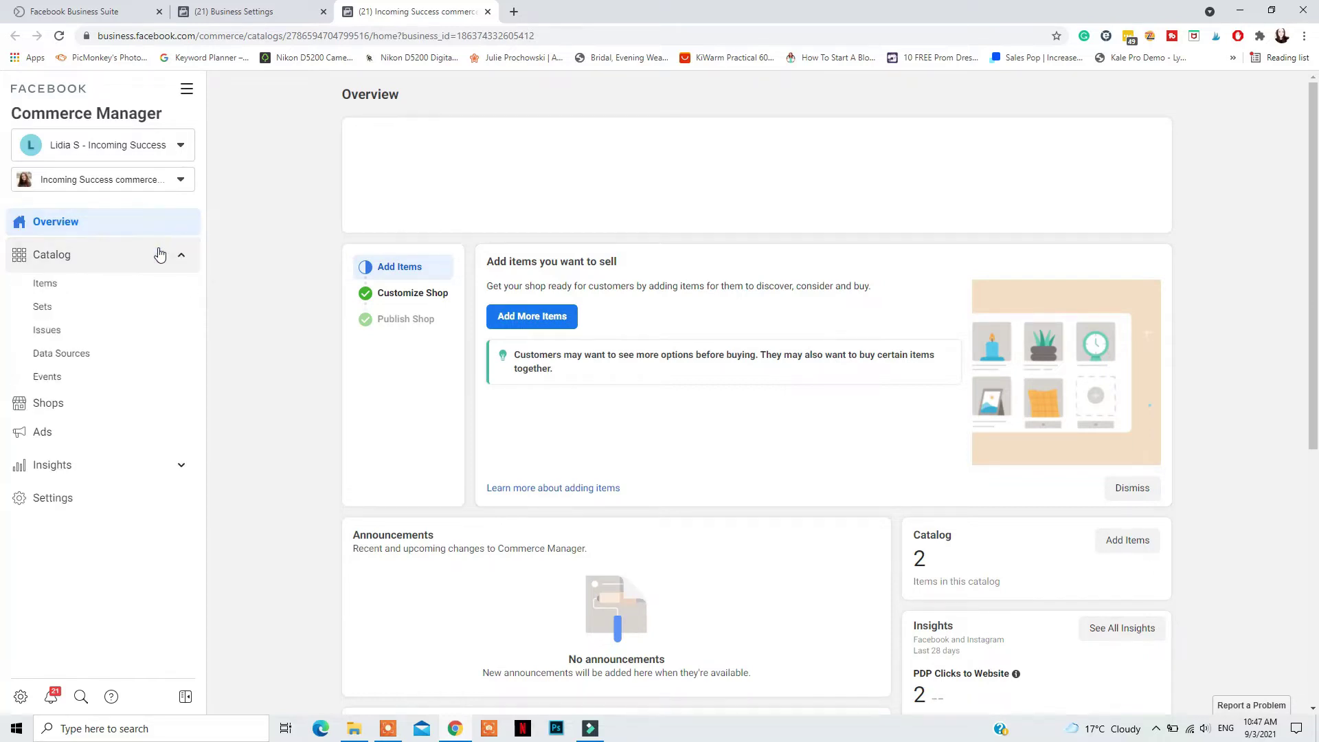
click(38, 287)
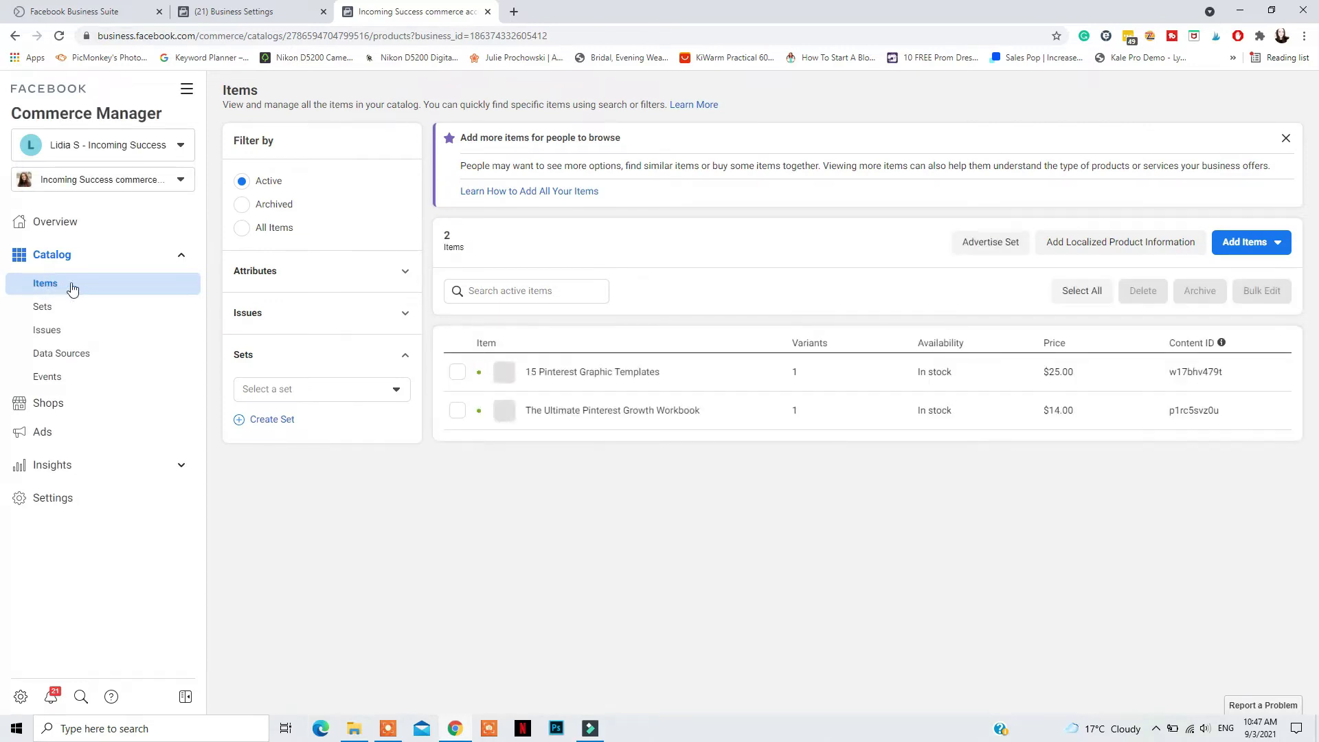
click(1257, 247)
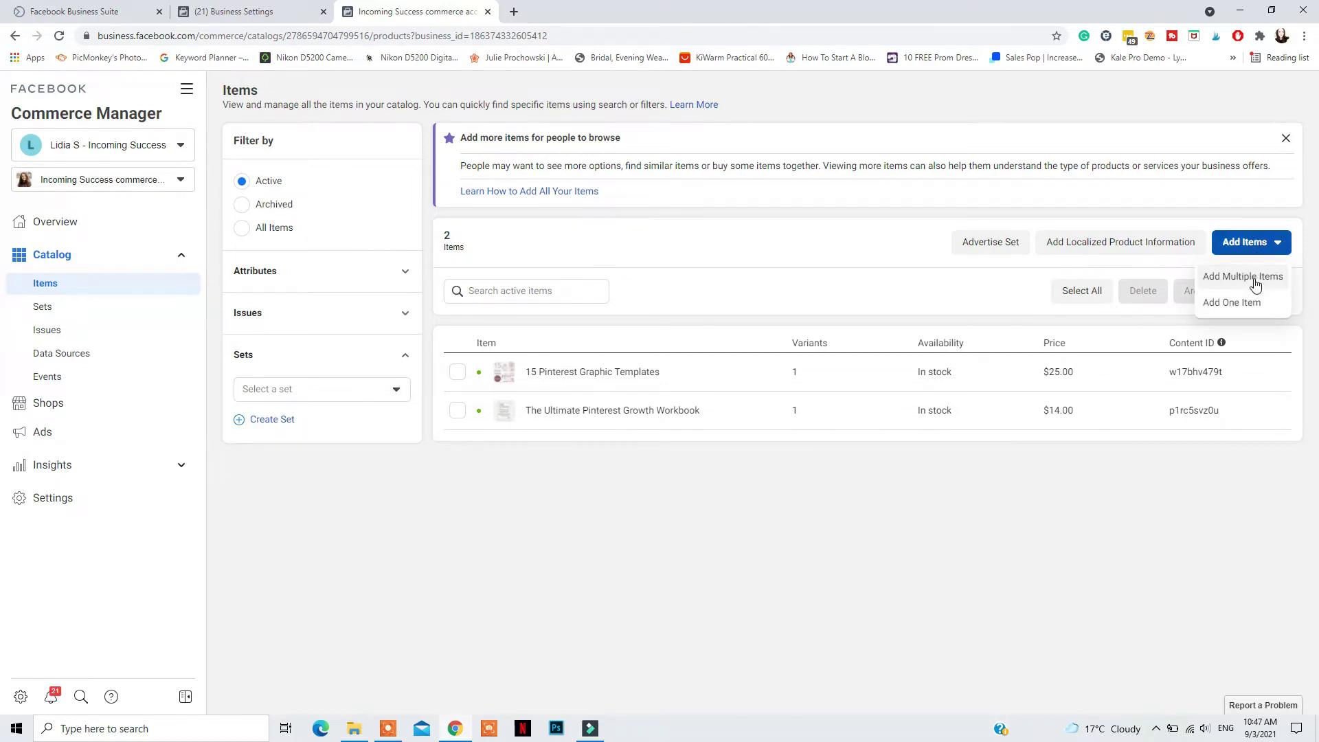
click(1220, 276)
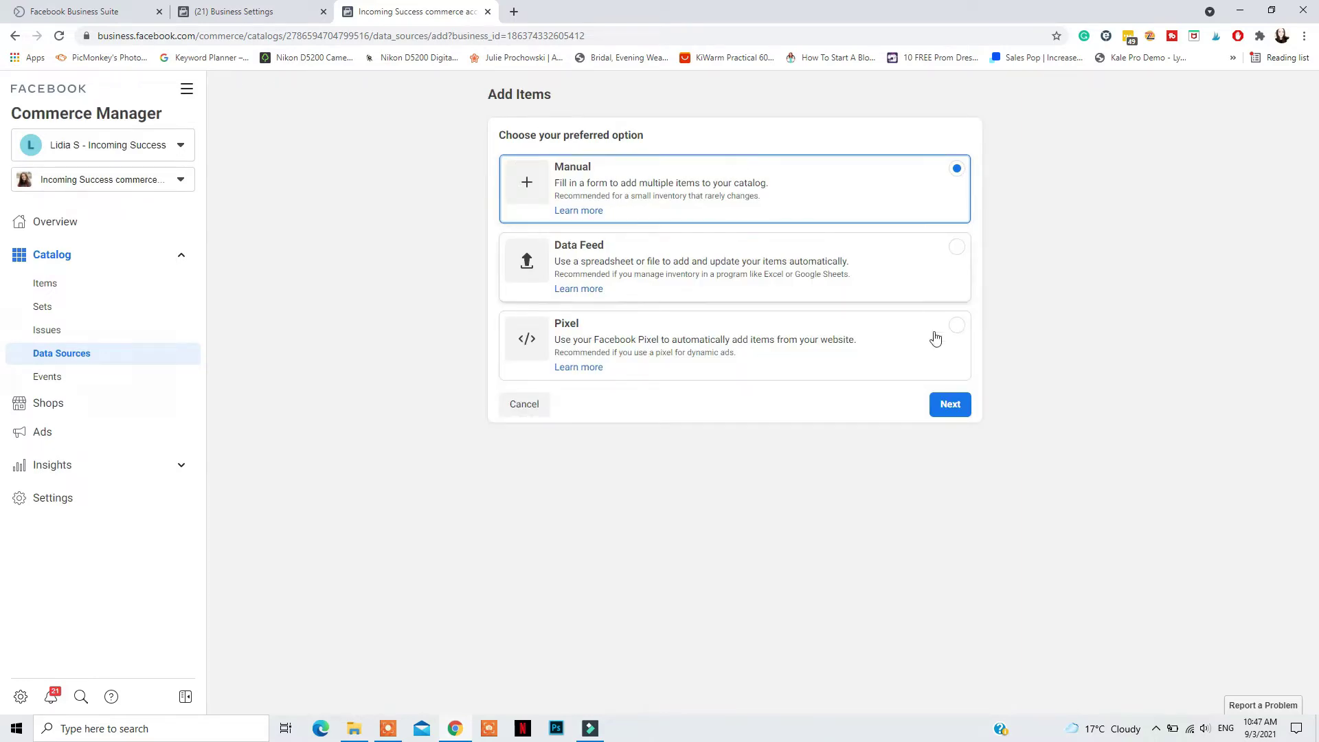
Continue with Manual entry, give the first item three variants, and add two more blank items.
click(948, 405)
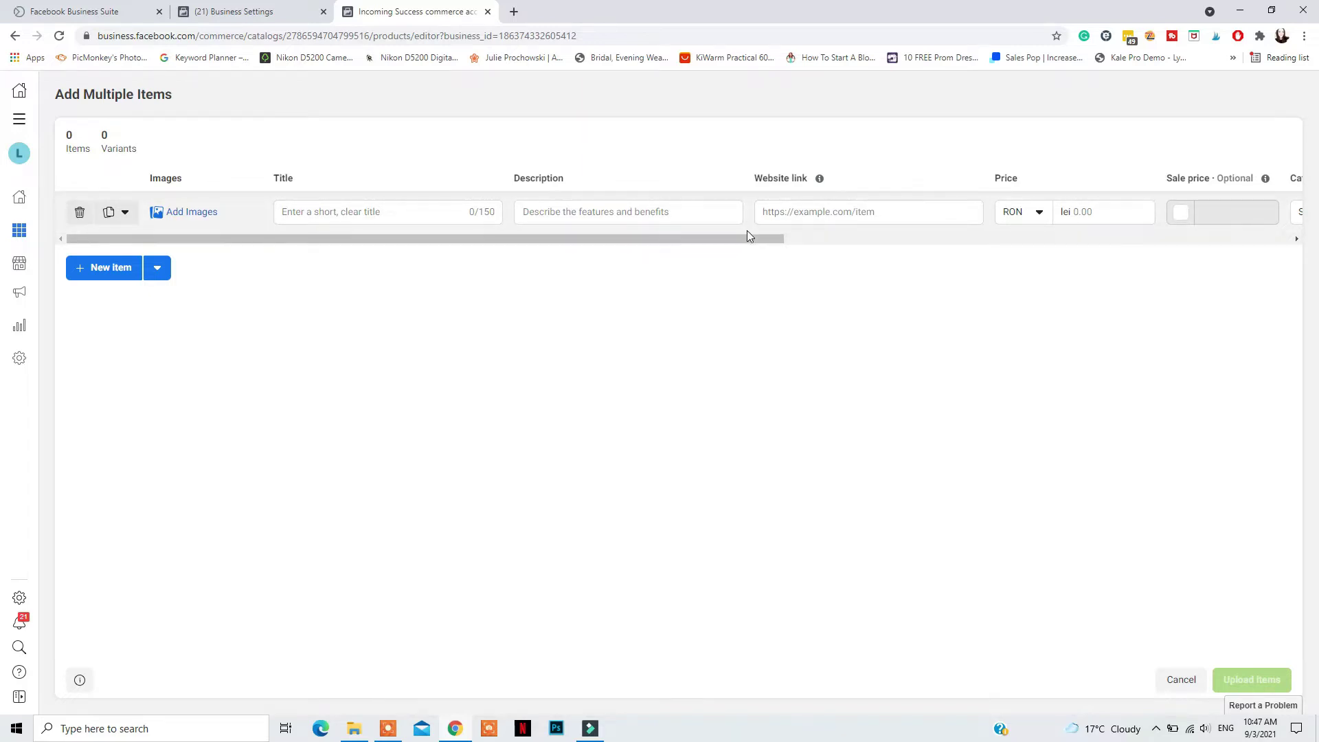
drag(744, 239, 705, 252)
click(124, 213)
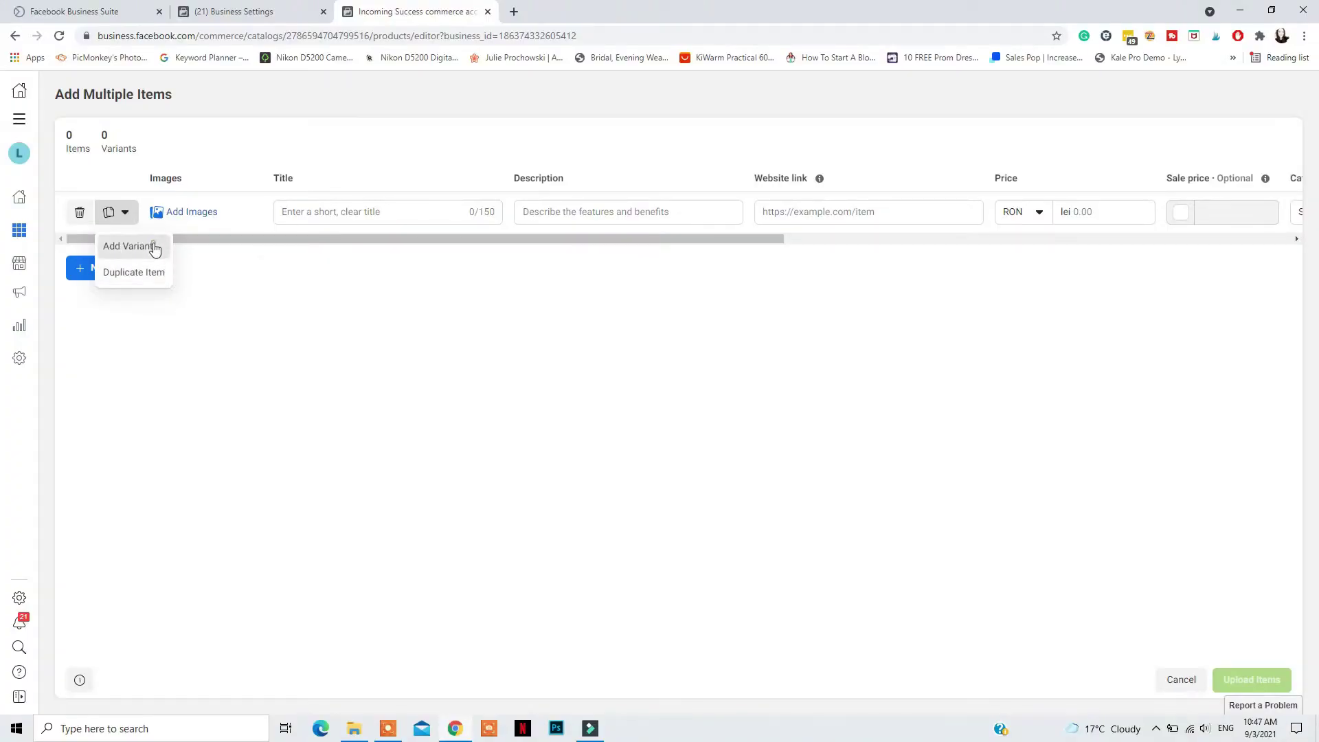
click(156, 250)
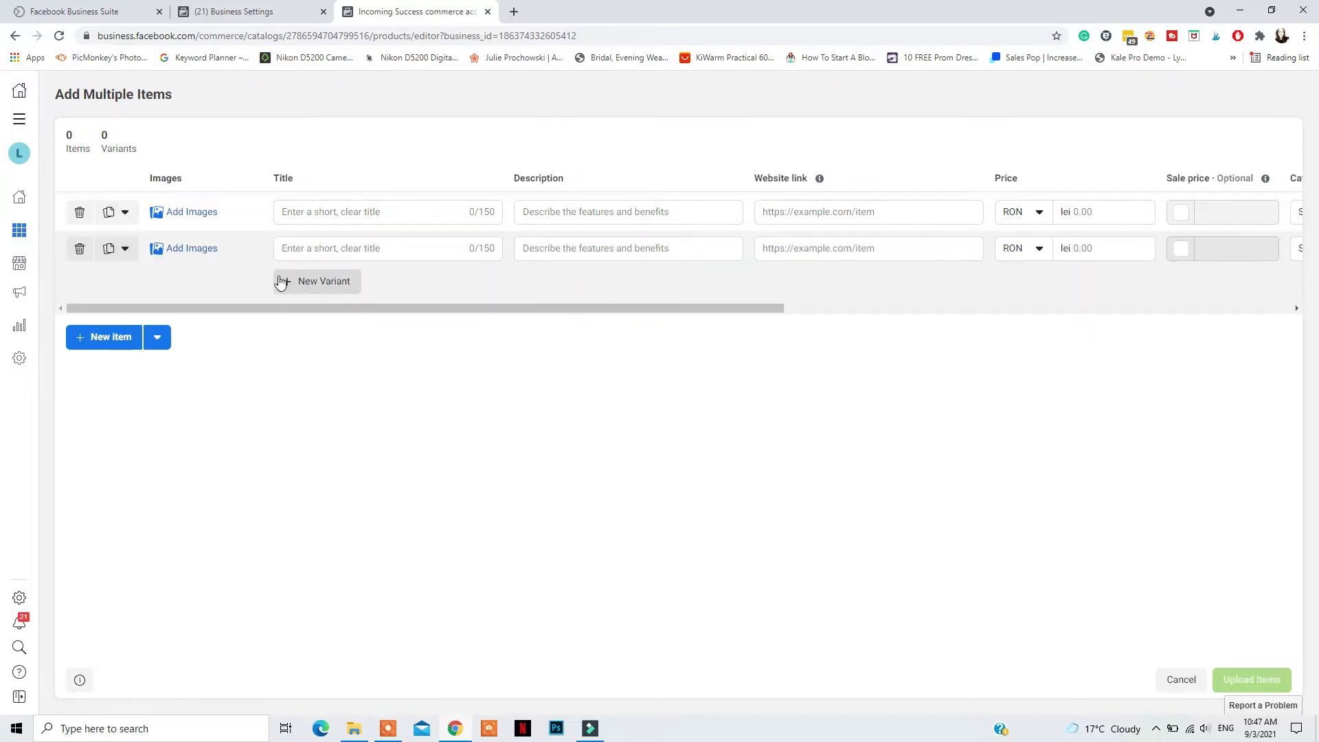
click(343, 288)
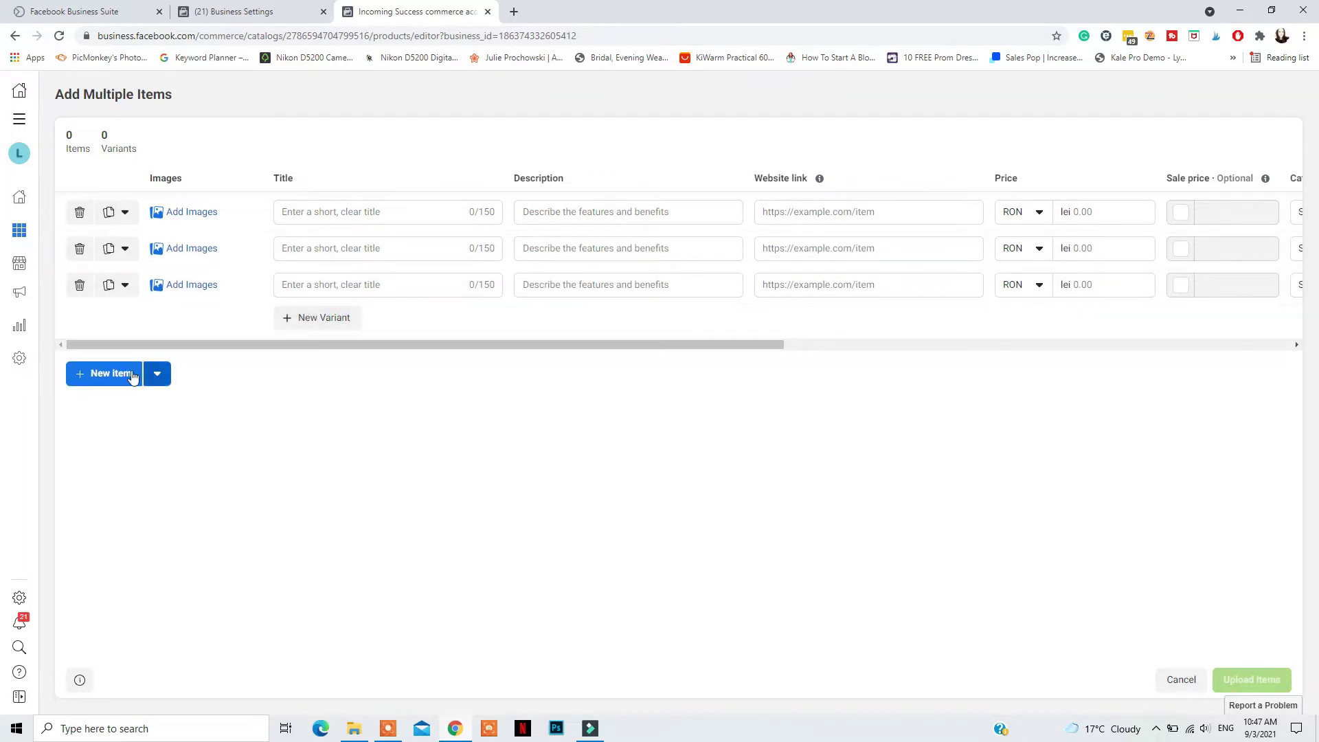
click(108, 380)
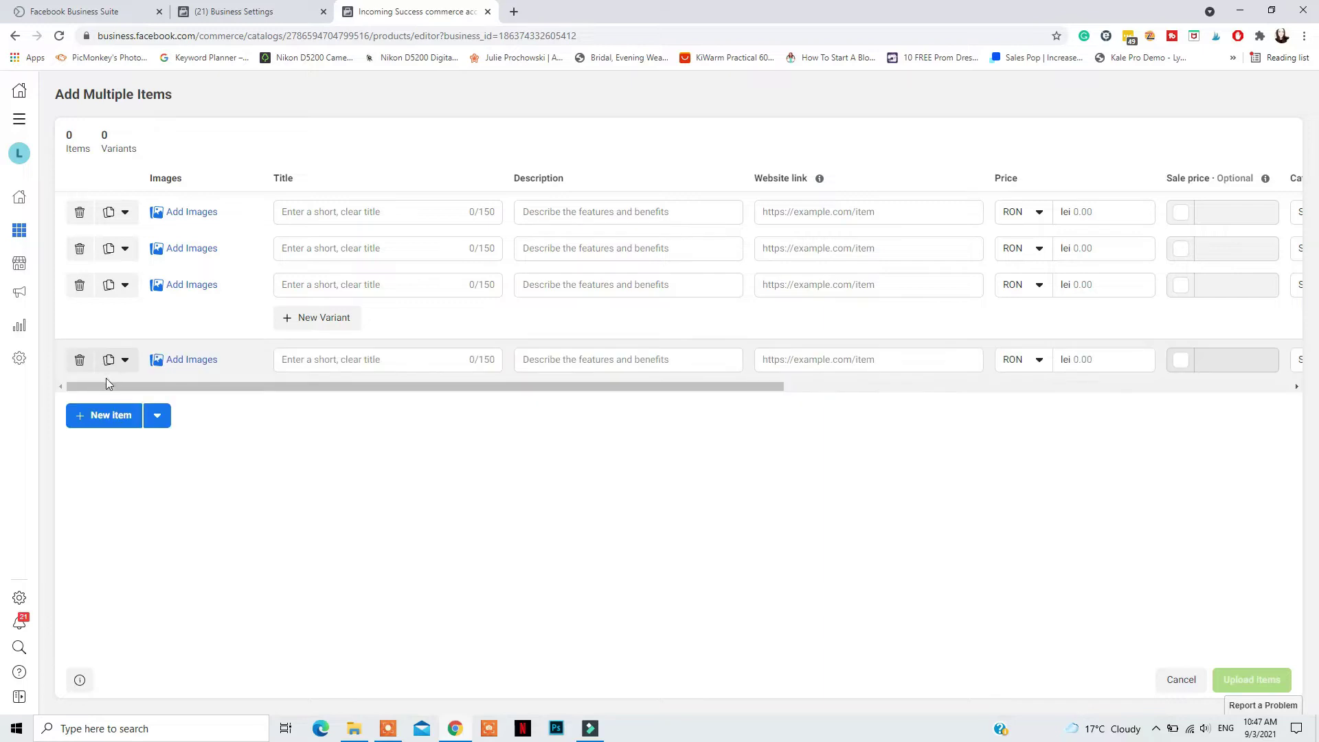
click(101, 421)
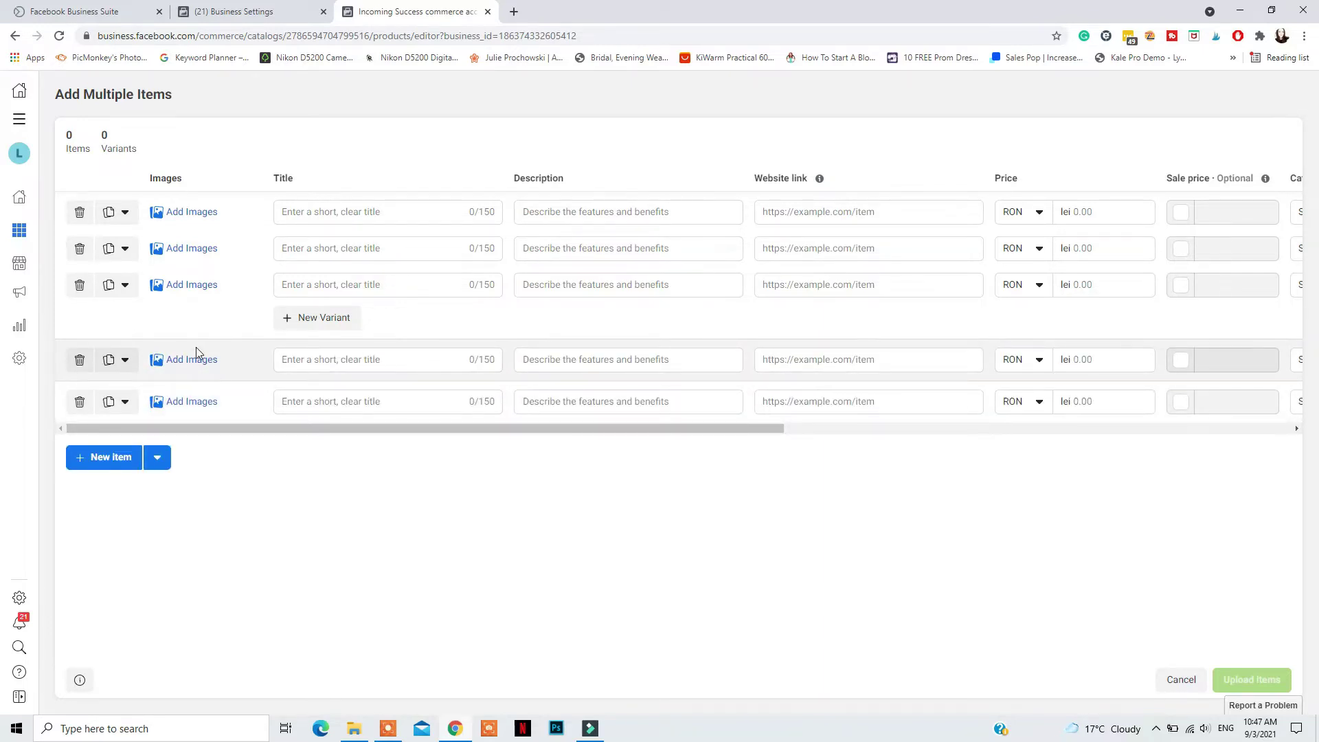
click(341, 215)
Enter an all-capitals title on the first item to trigger the capital-letters warning.
text(DO NOT WRITE LIKE THIS)
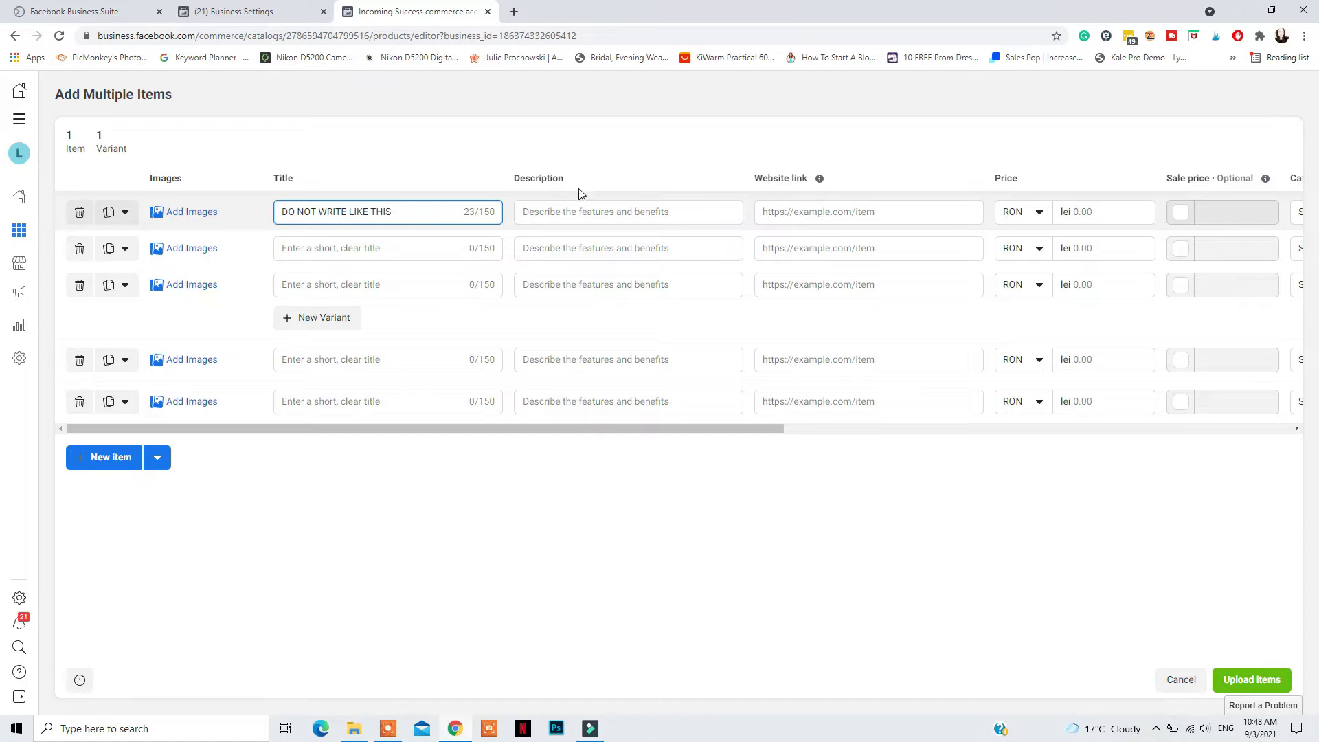
click(555, 221)
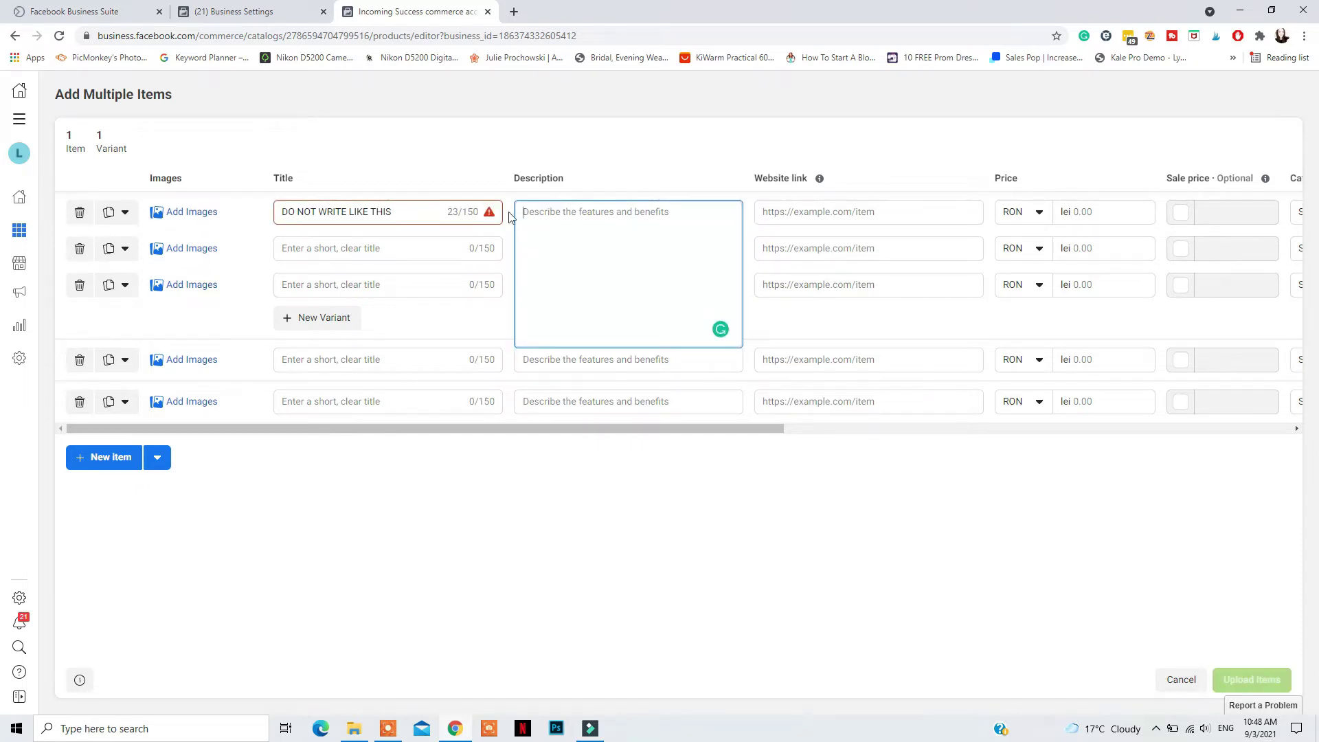
mouse_move(490, 212)
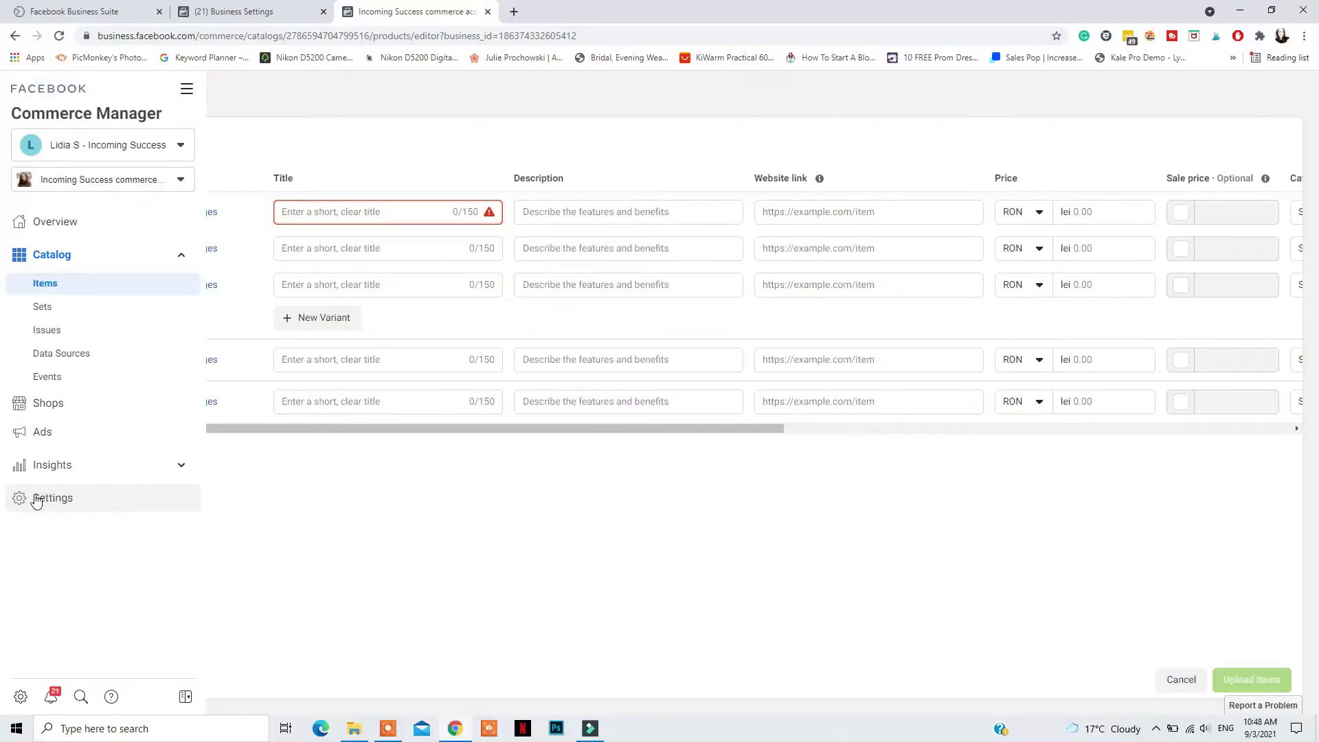
Save the Business Info under Settings > General, then go to the Localization page.
click(54, 503)
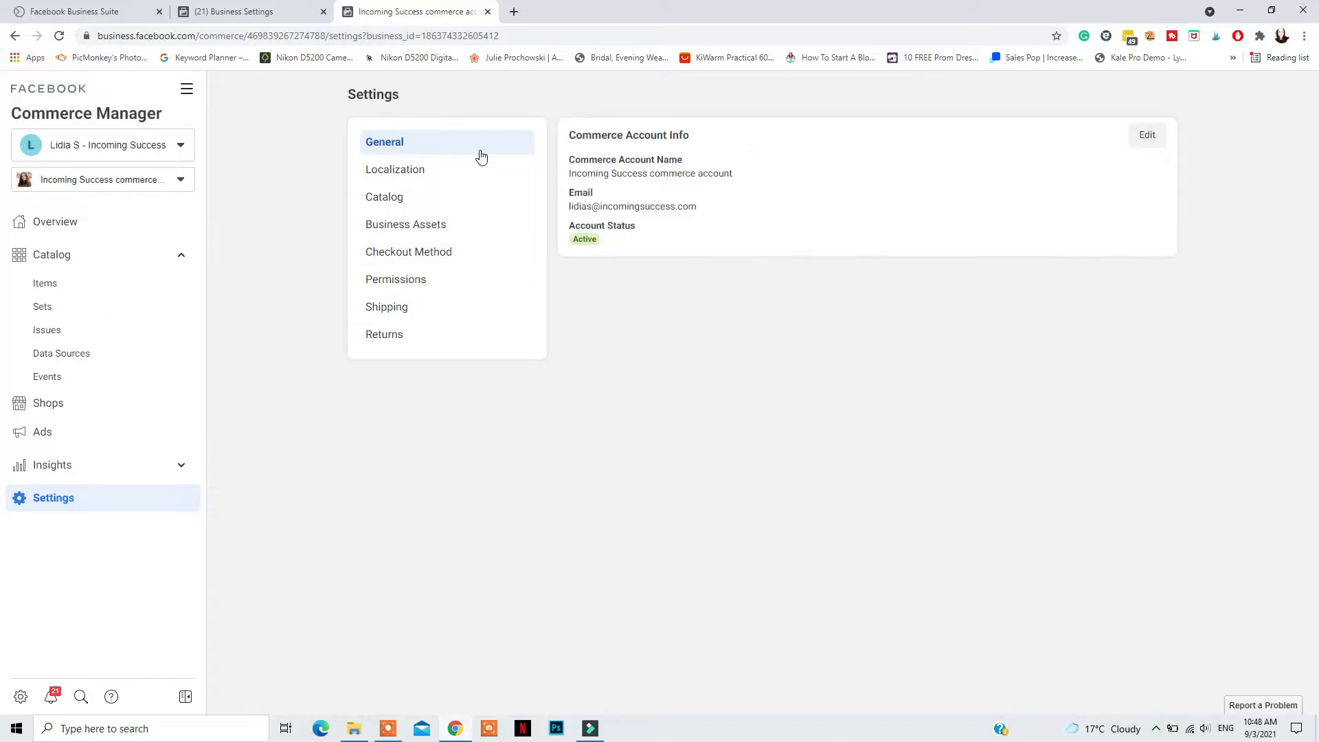
click(1152, 137)
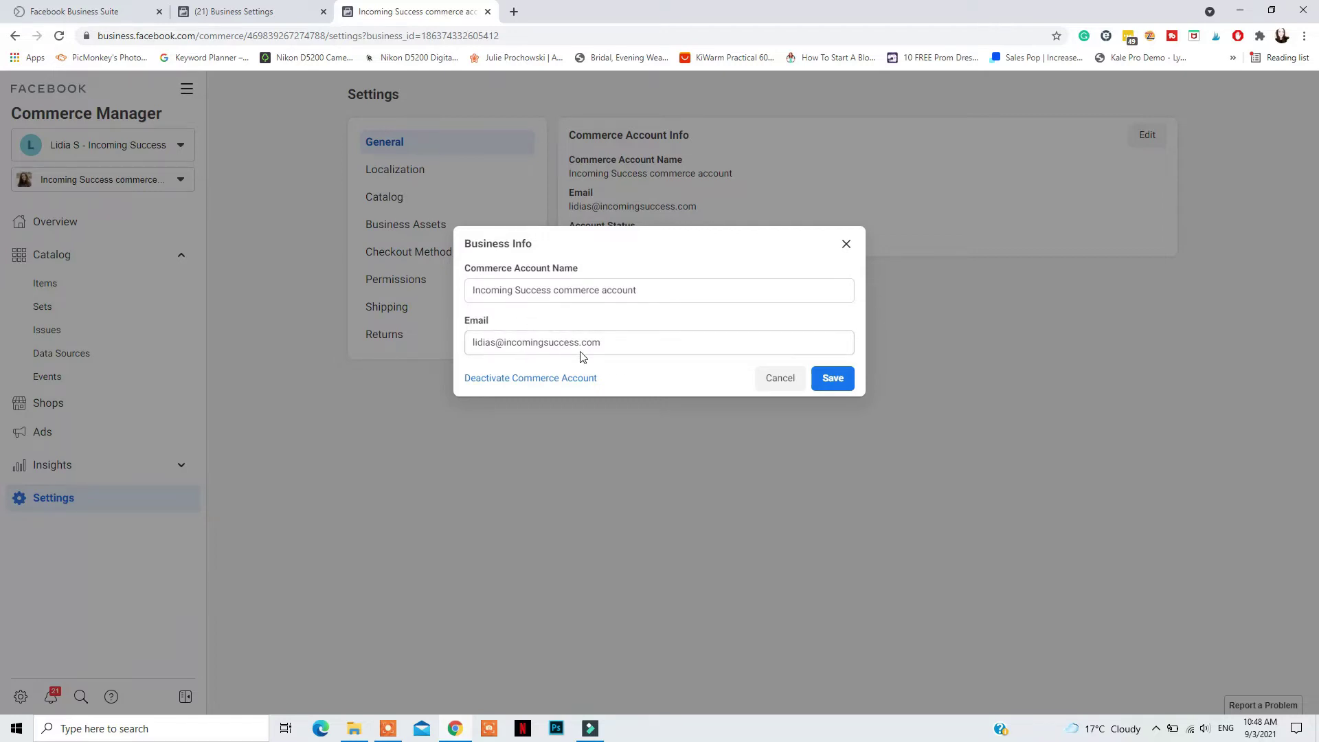
click(844, 383)
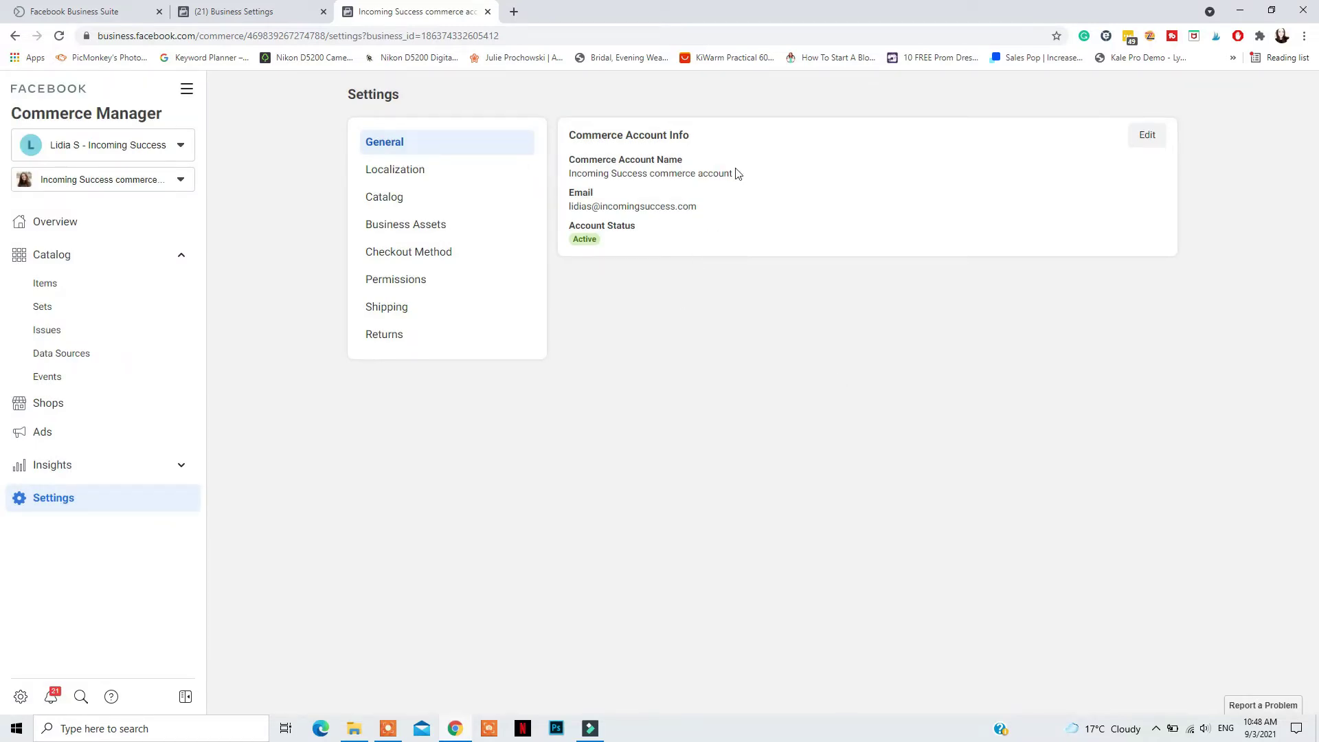
click(454, 179)
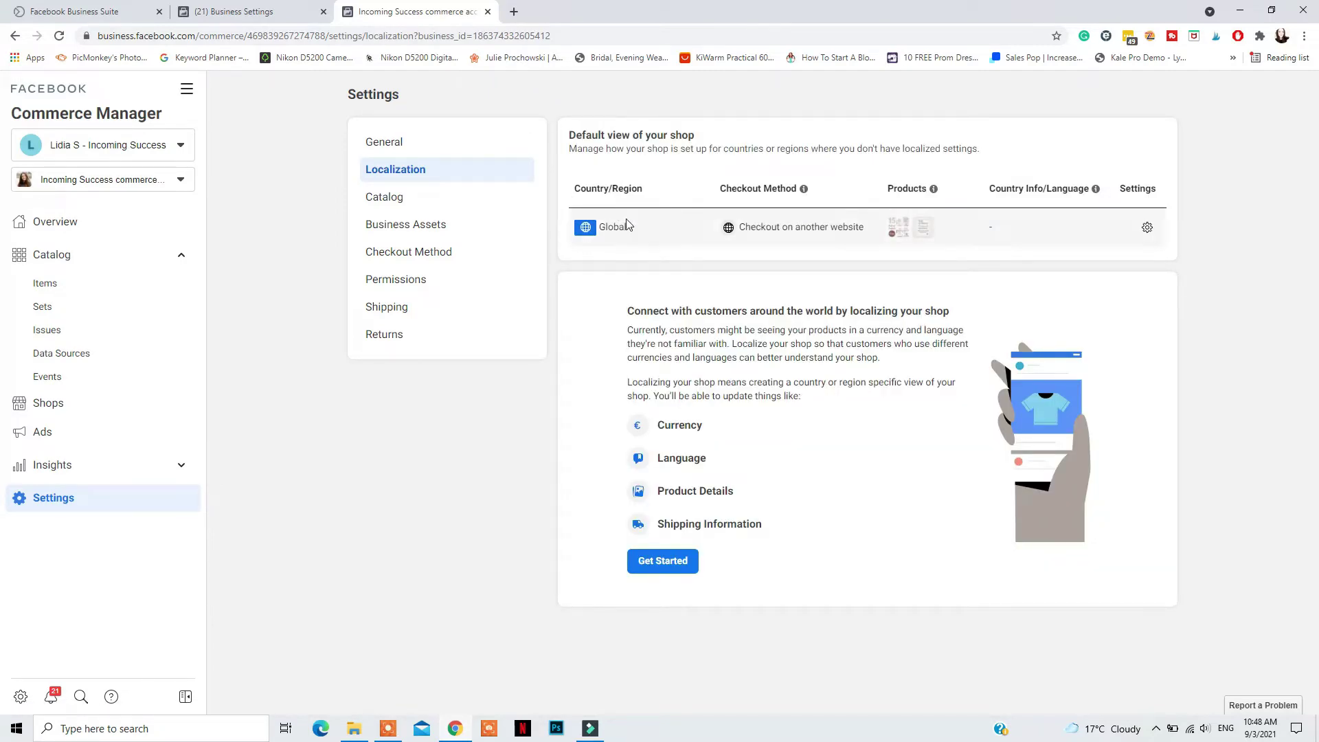
Inspect the Global default view's settings, then go to the Business Assets page.
click(1147, 227)
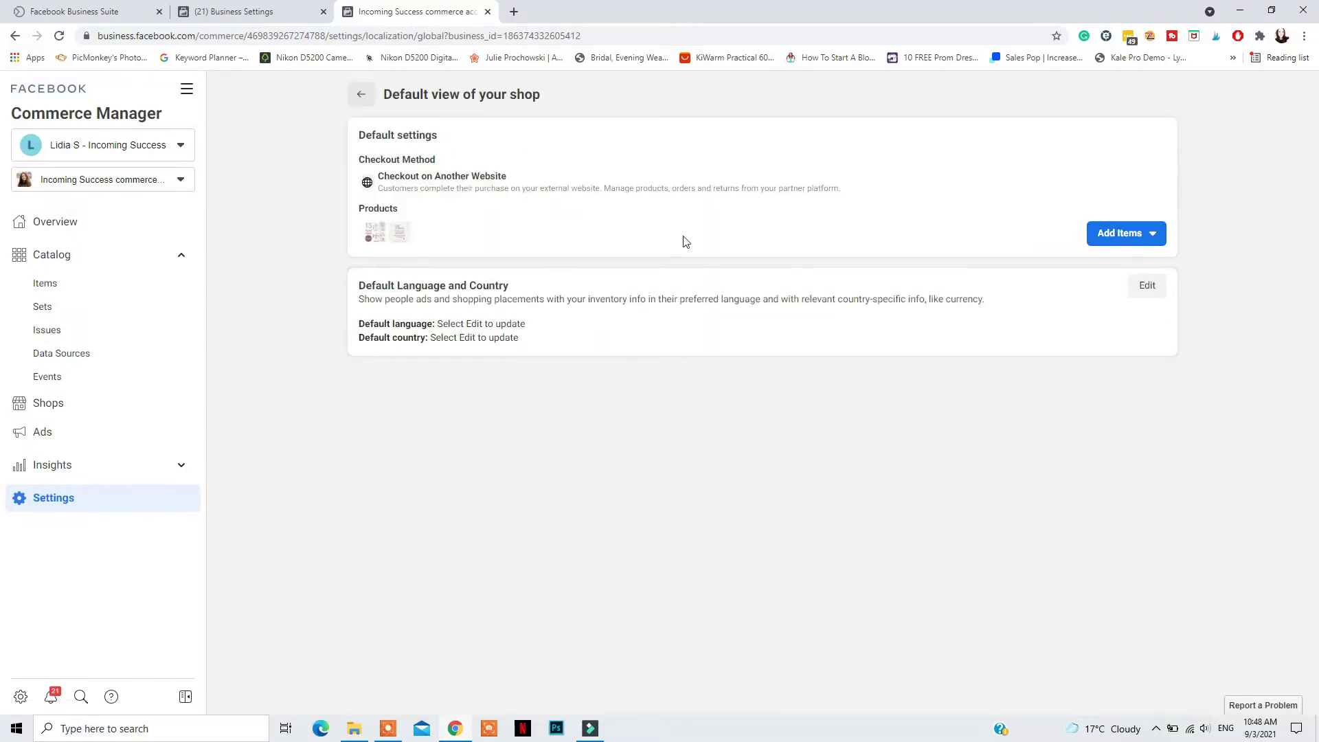
click(1151, 234)
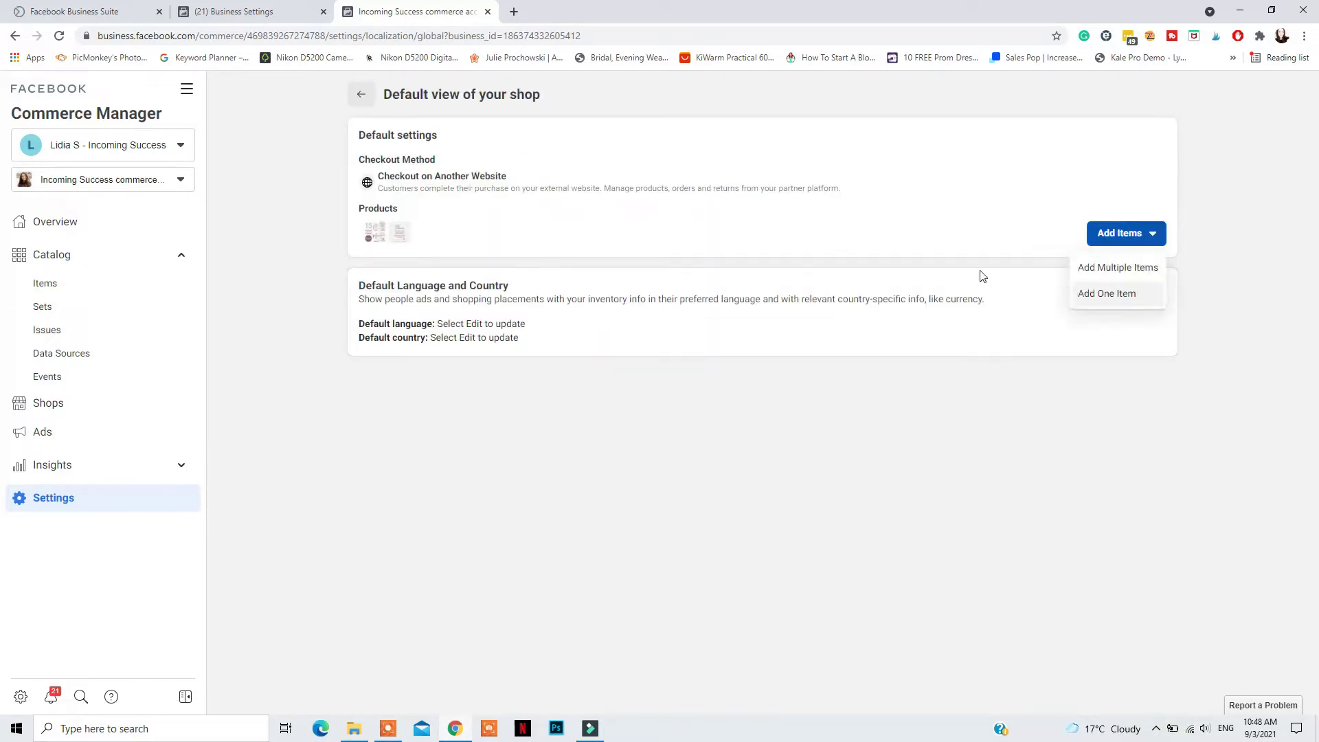
click(361, 94)
click(443, 226)
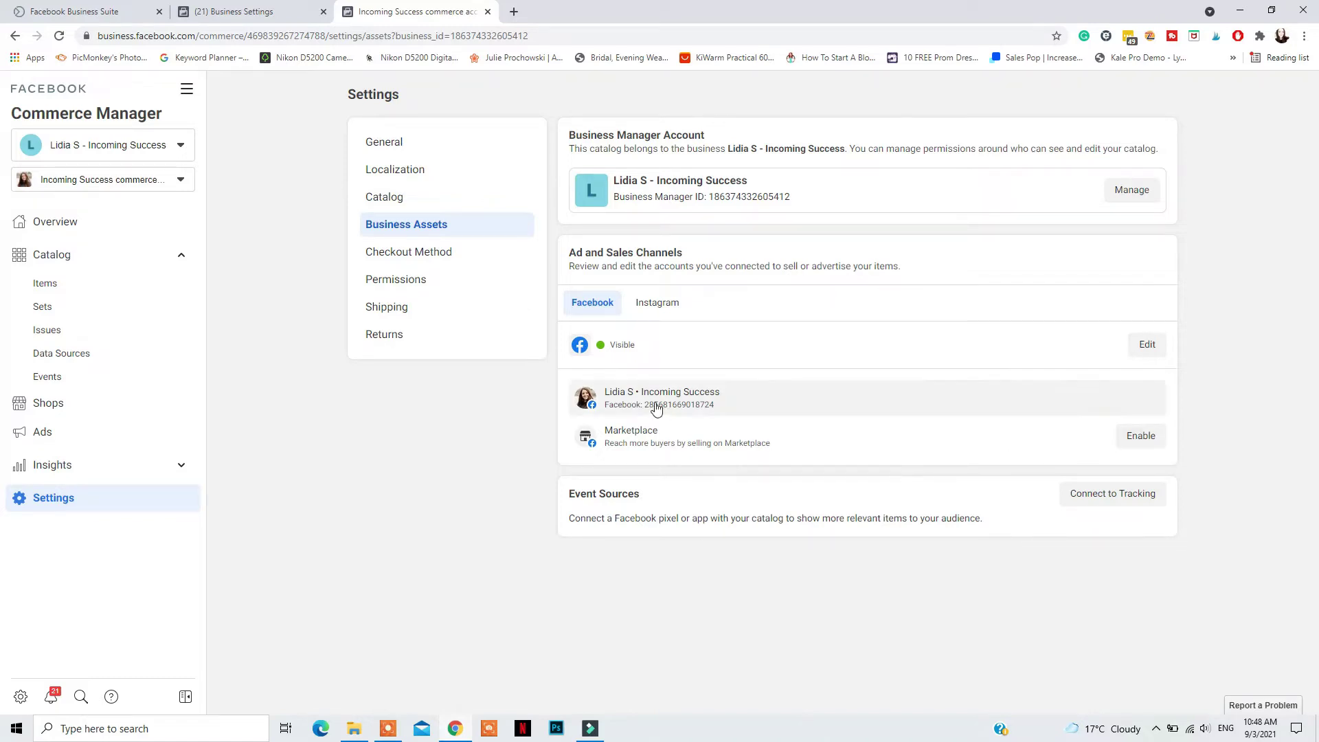
Confirm Instagram is Visible and checkout uses another website, then go to Shipping settings.
click(652, 314)
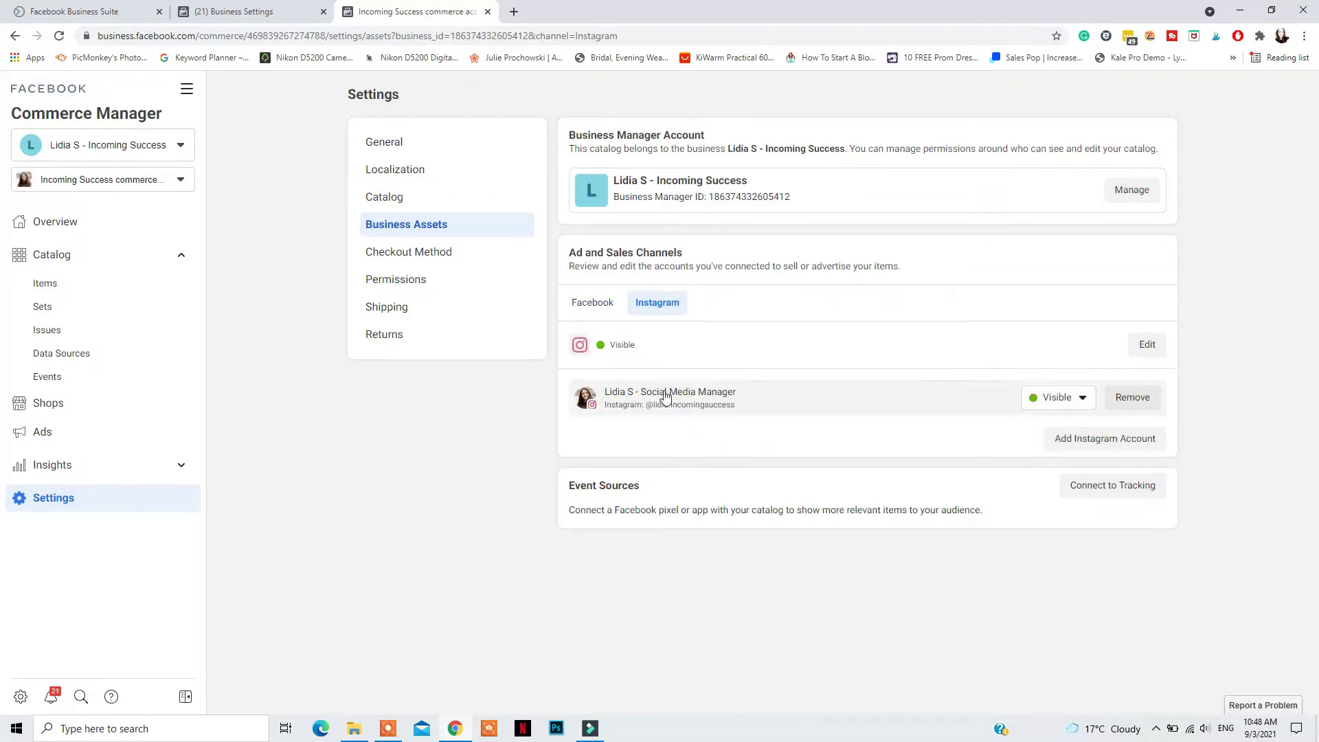
click(422, 254)
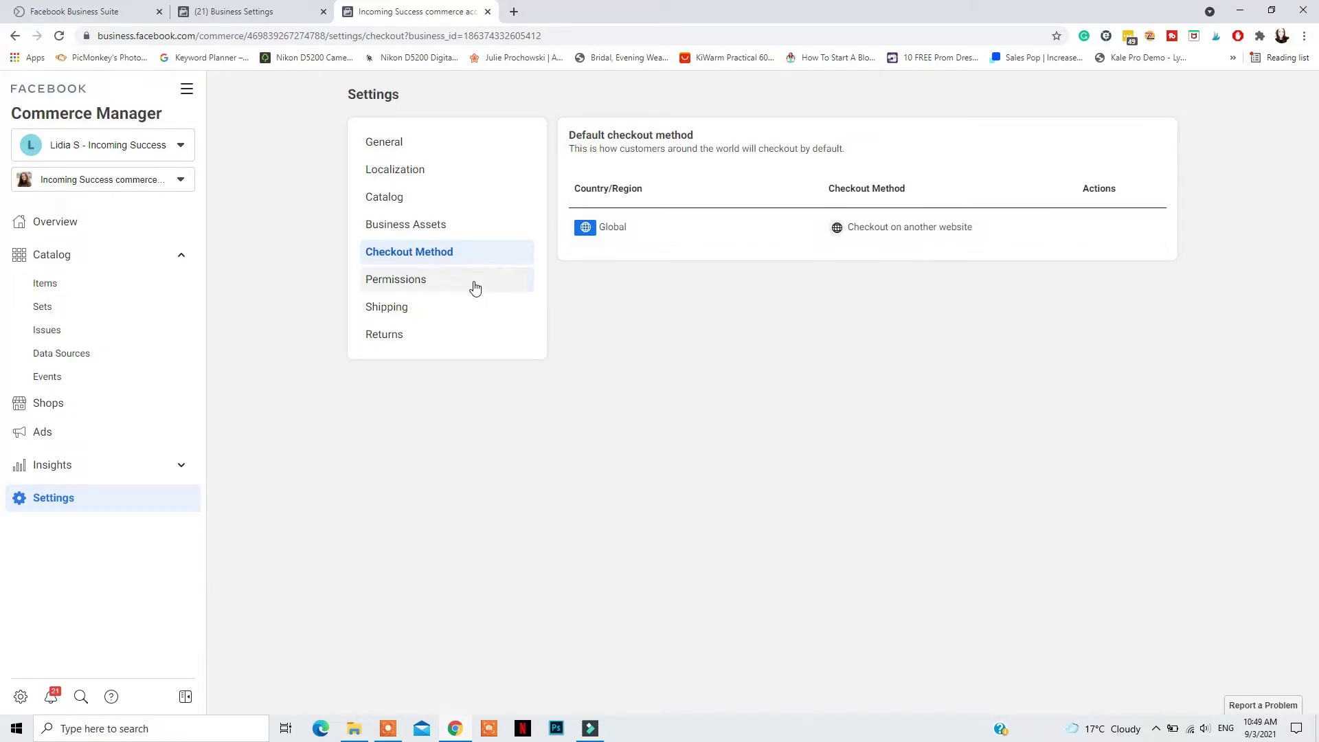
click(466, 310)
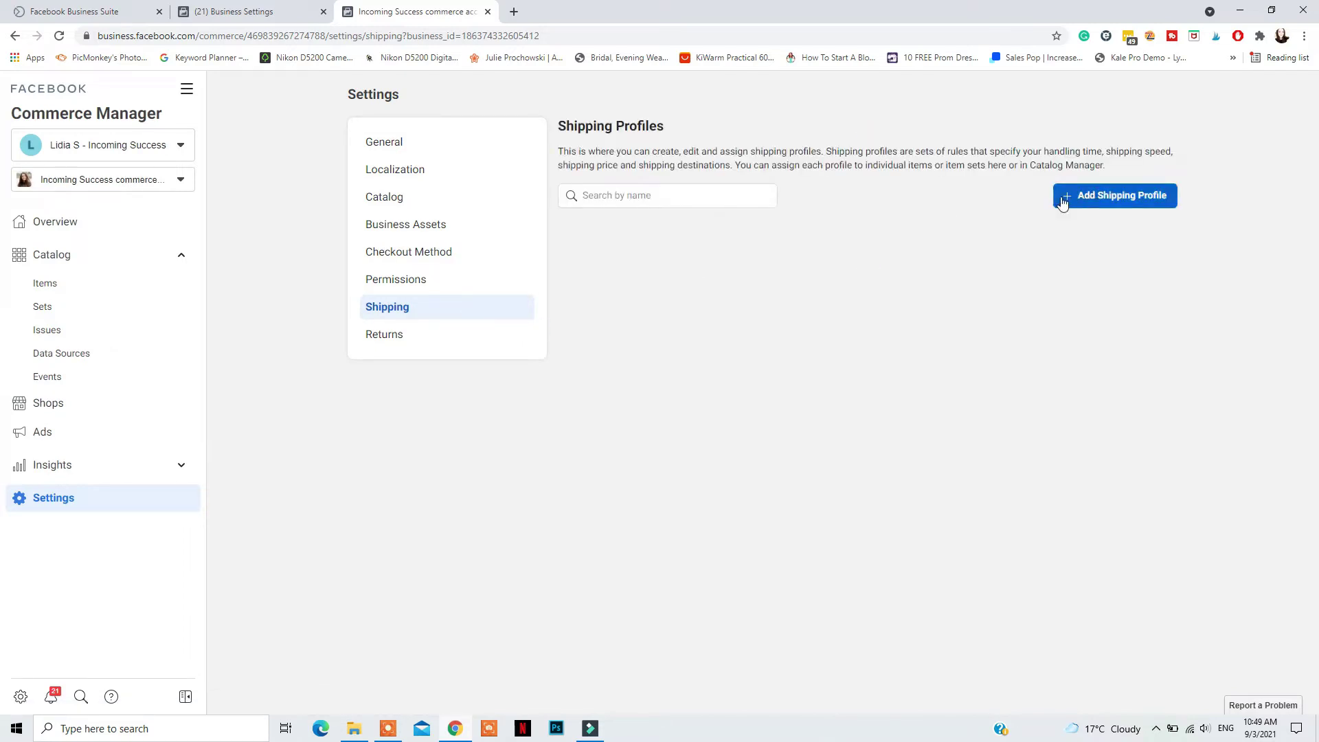
Start a new shipping profile named 'Jackets'.
click(1124, 205)
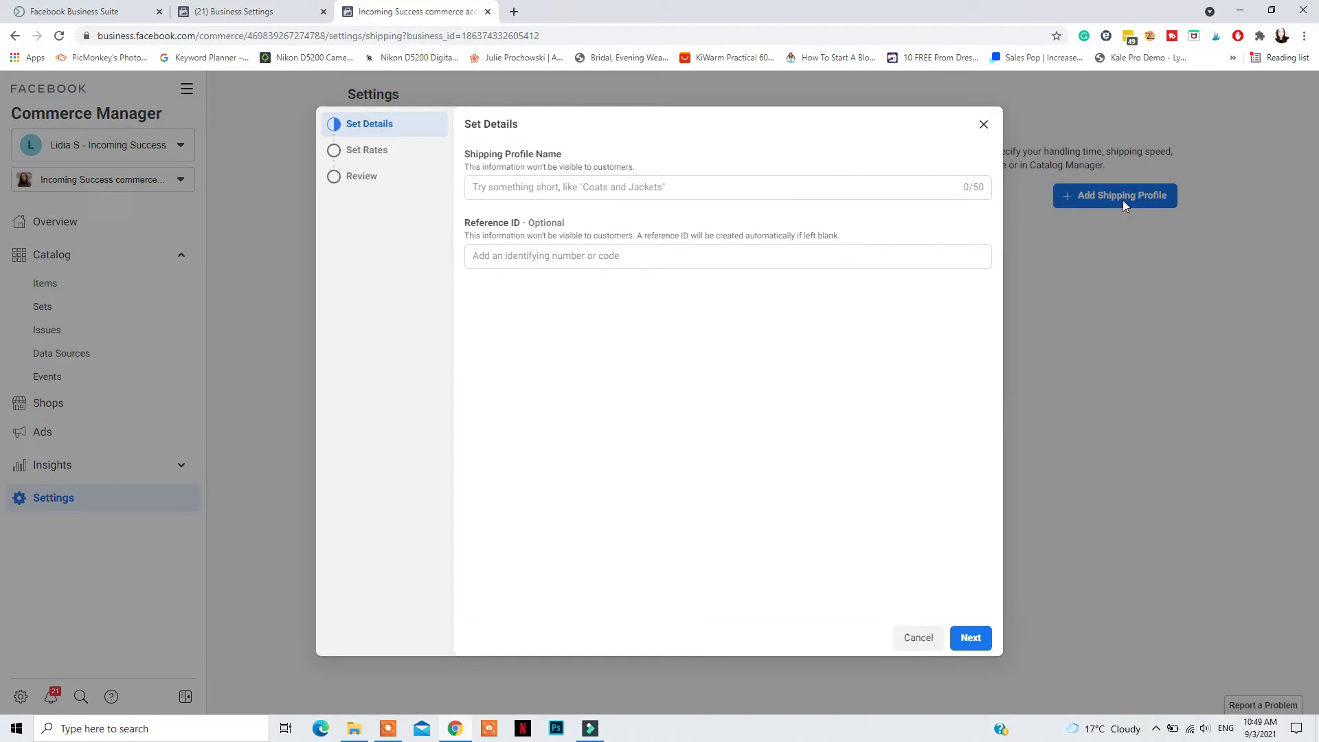
click(646, 187)
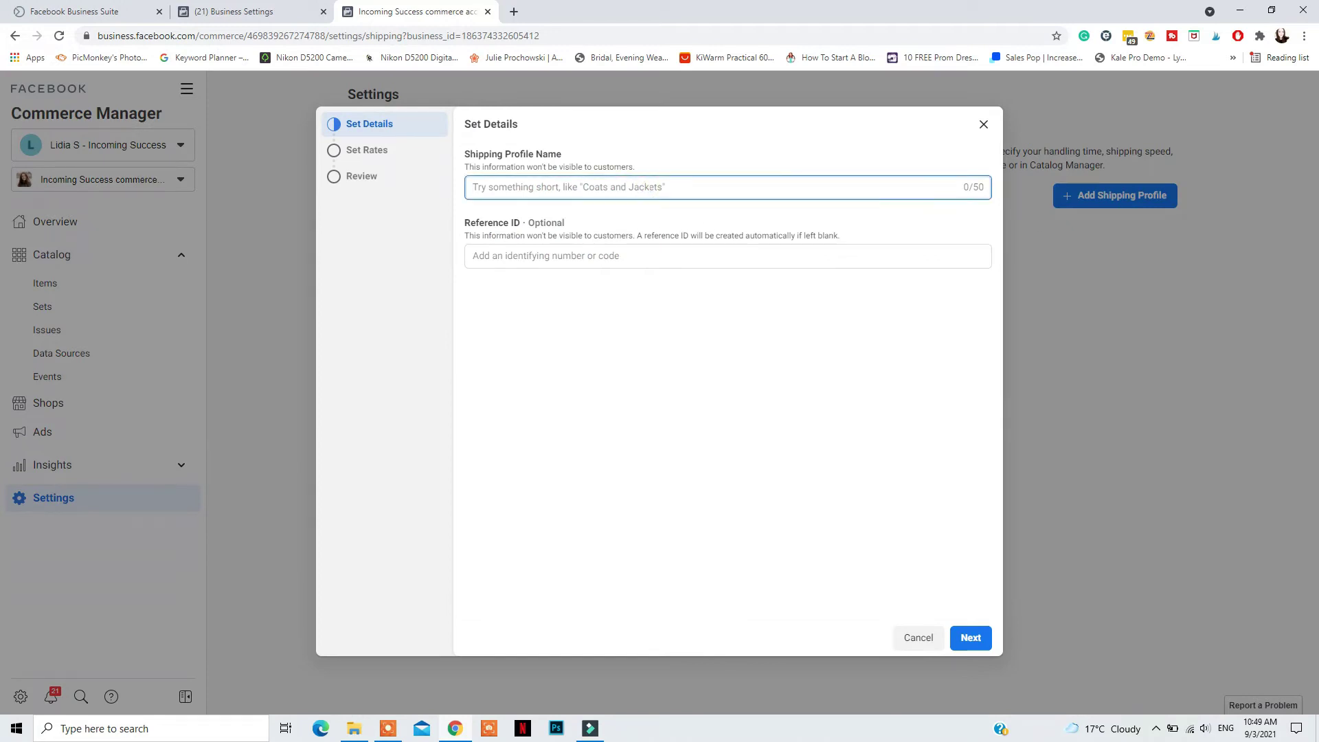
text(Jackets)
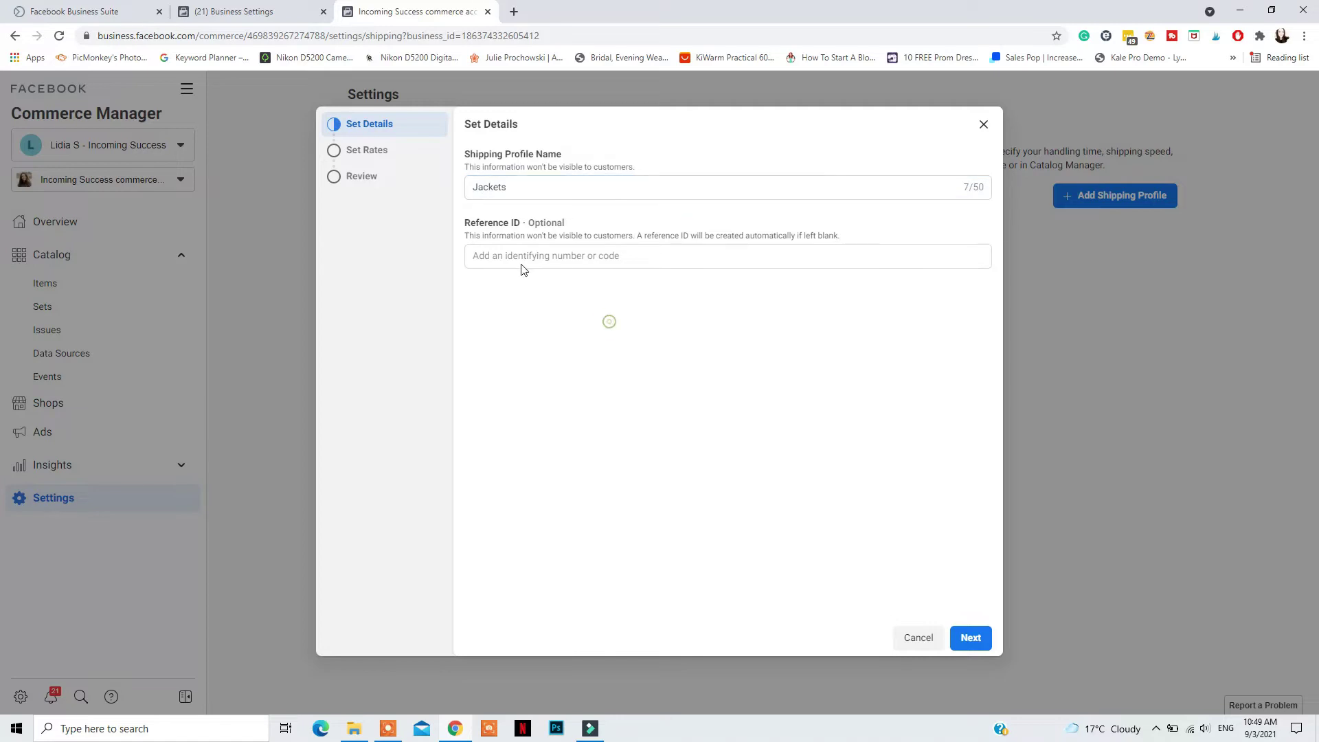
click(970, 637)
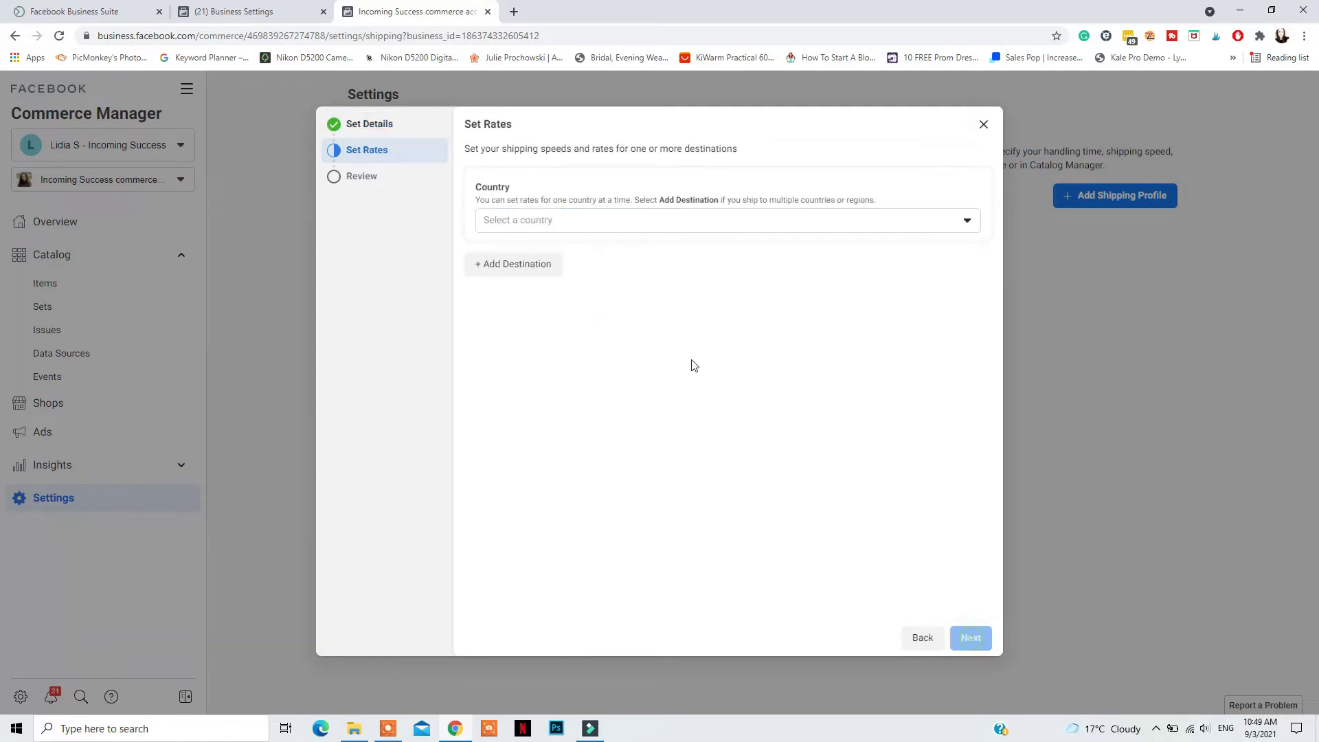
Ship to the United States: Alabama, Alaska, Arizona, Arkansas and California.
click(602, 221)
click(628, 297)
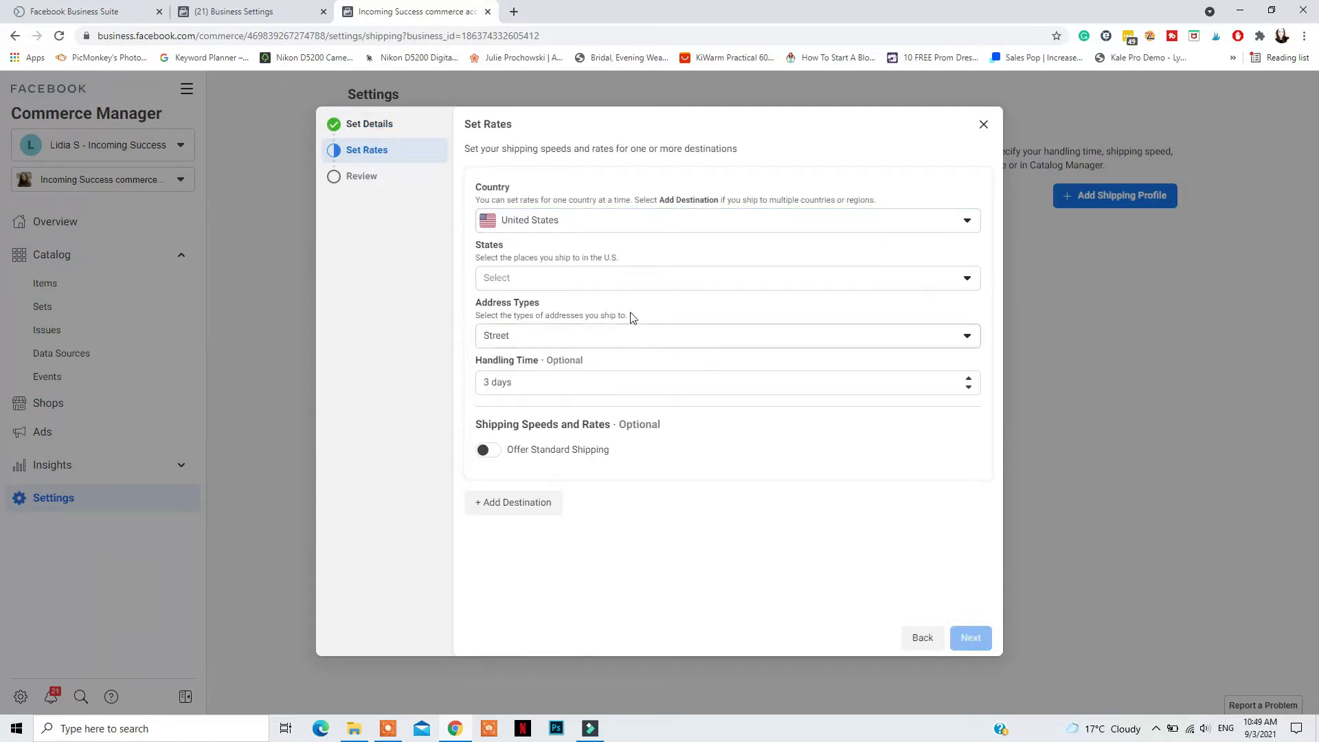
click(660, 284)
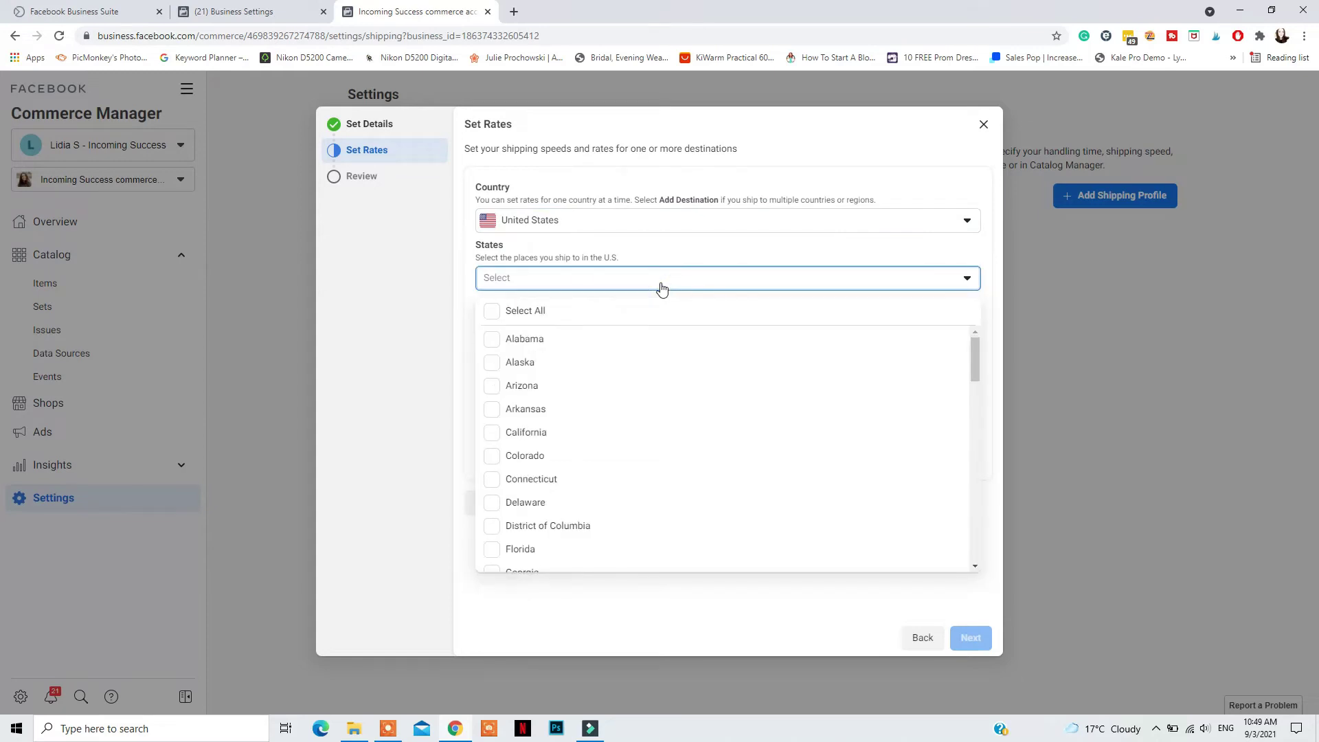
click(627, 340)
click(613, 364)
click(606, 387)
click(600, 410)
click(605, 433)
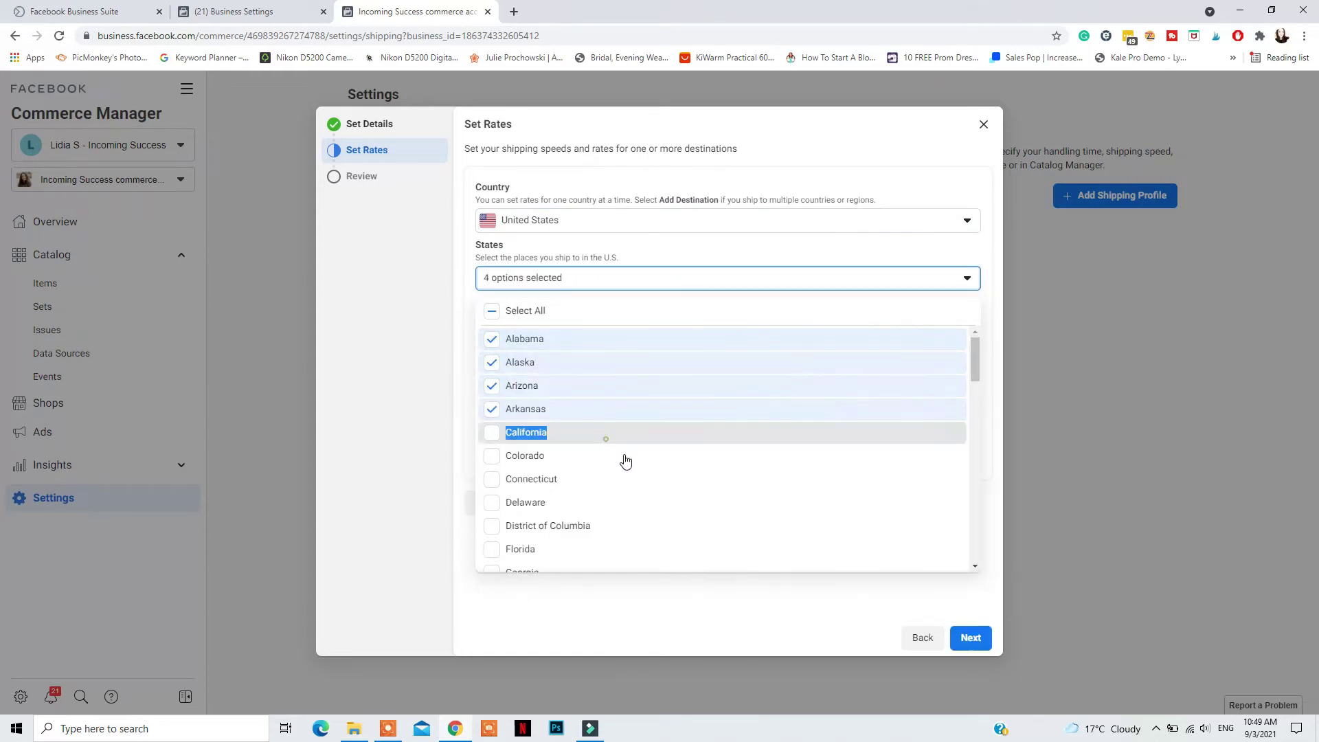
click(969, 637)
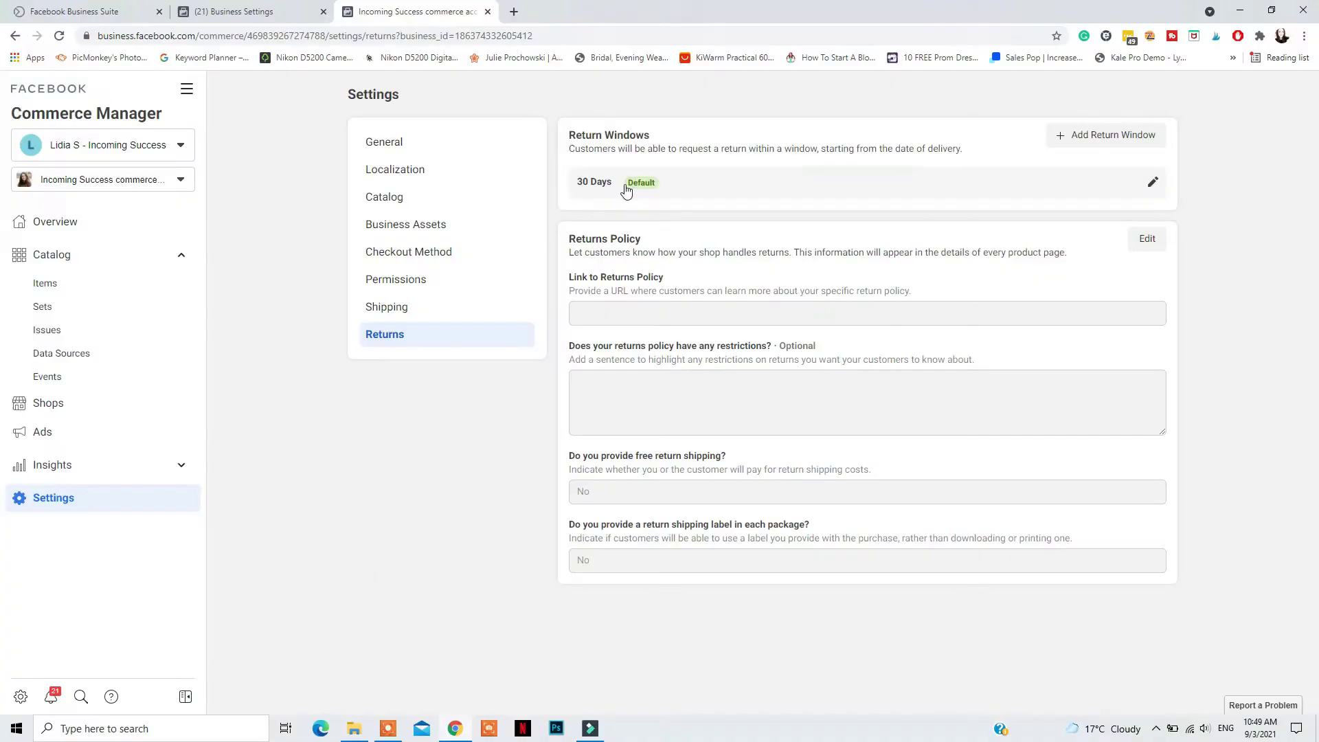
Open the default 30 Days return window for editing.
click(1155, 181)
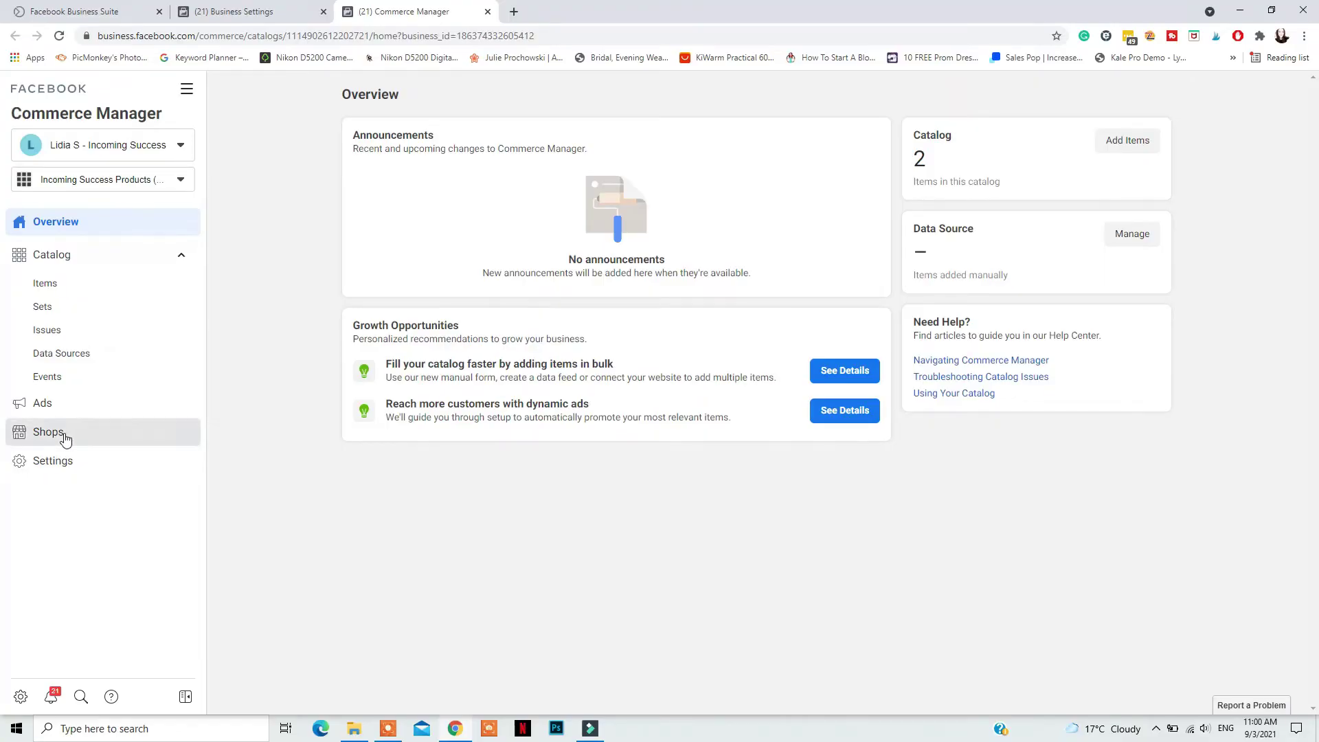
Start creating a new shop from the Shops section and get past the checkout method step.
click(64, 436)
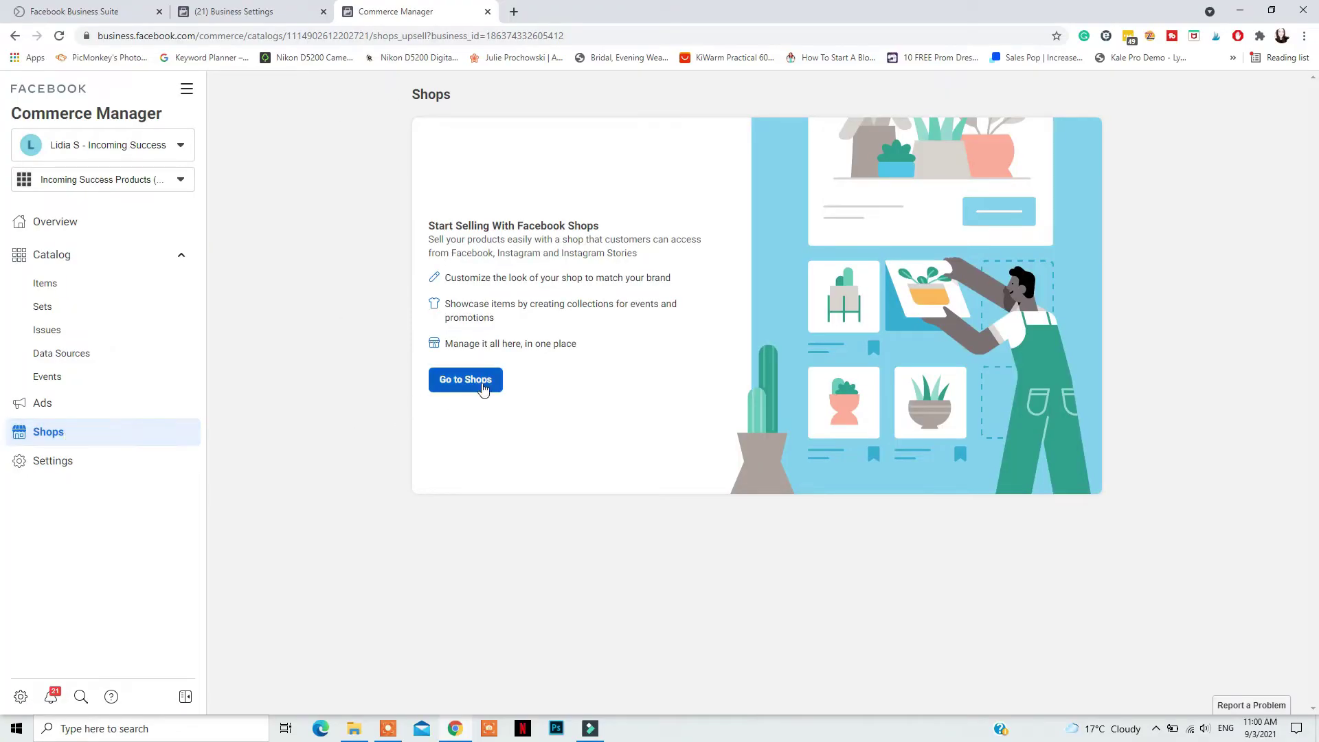
click(467, 382)
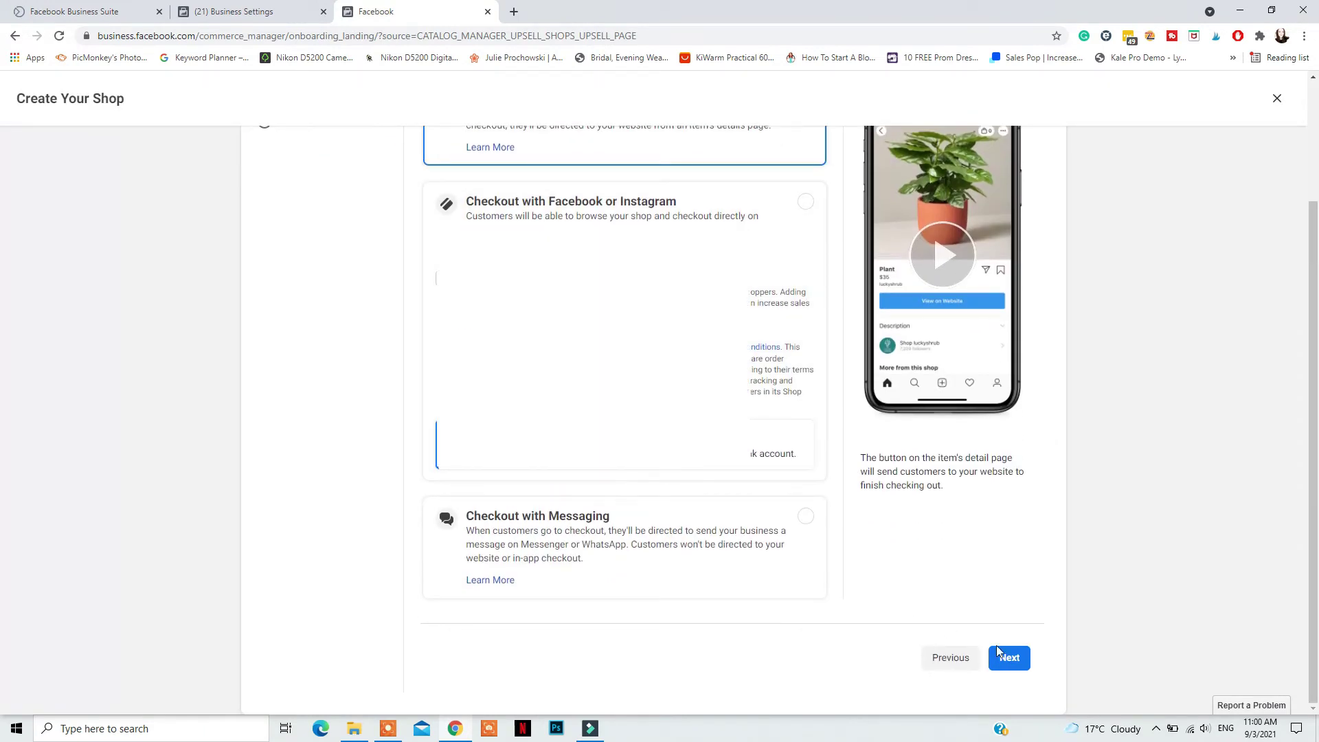
click(1005, 656)
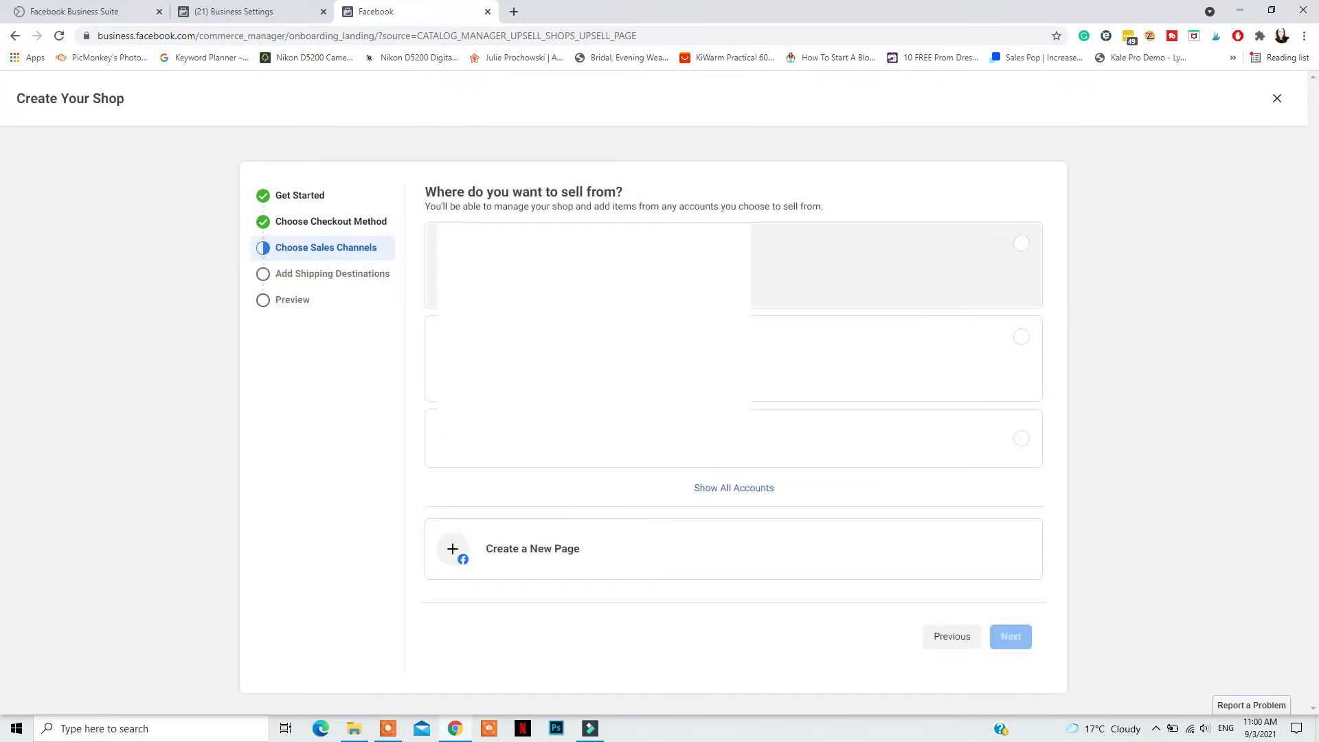
Choose the first account as the sales channel and confirm the business email.
click(797, 272)
click(1018, 638)
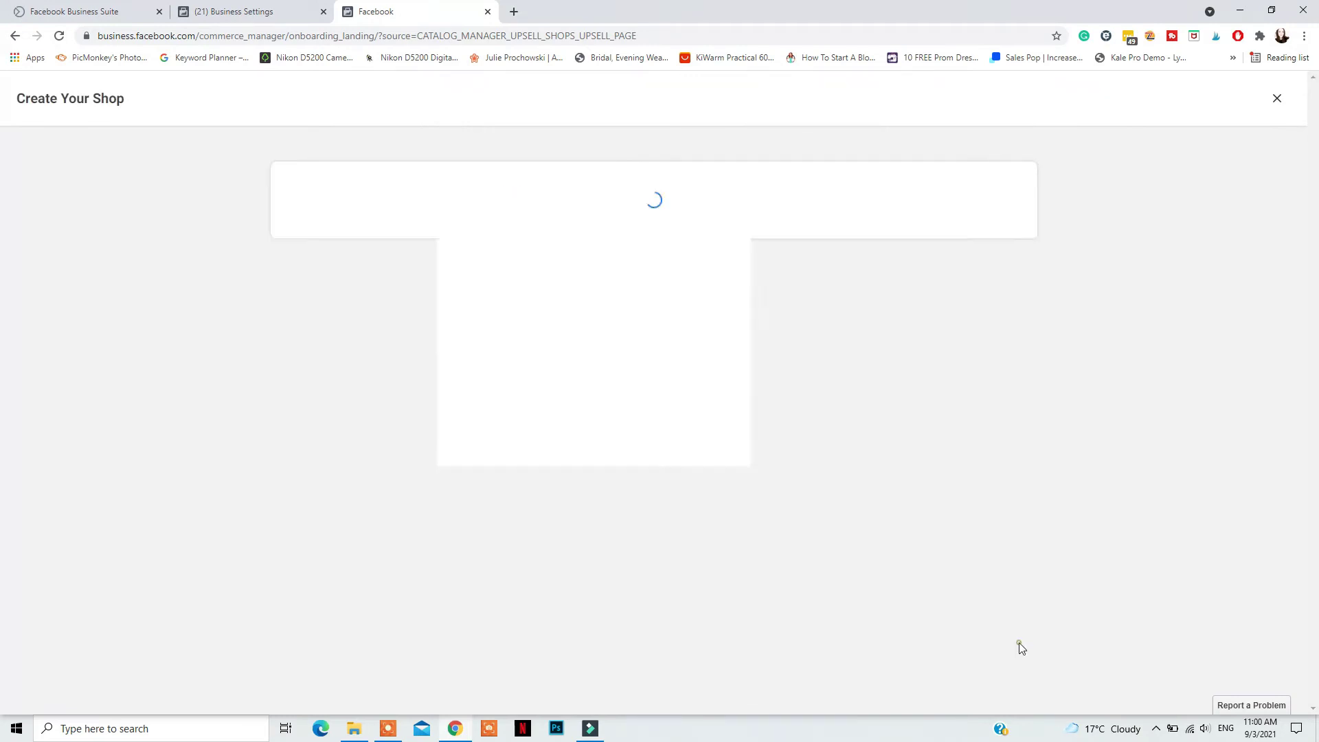
click(603, 315)
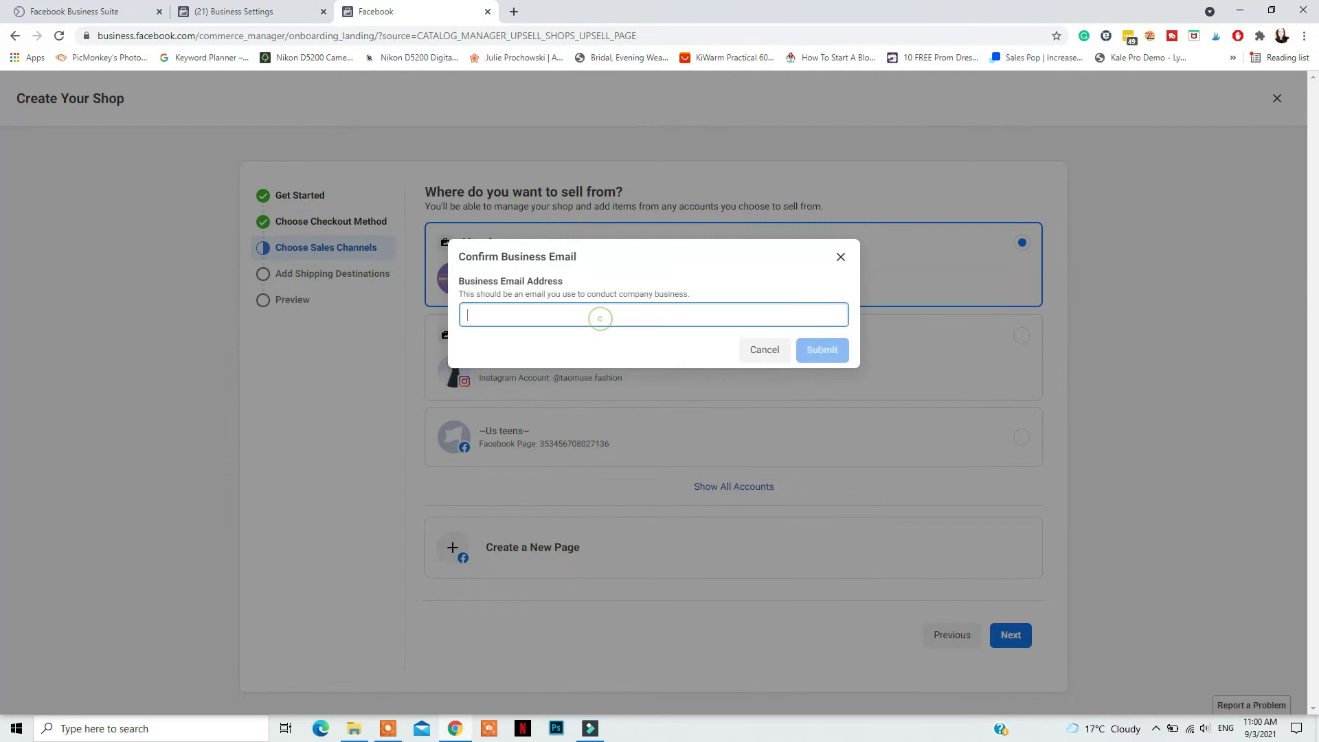
click(818, 347)
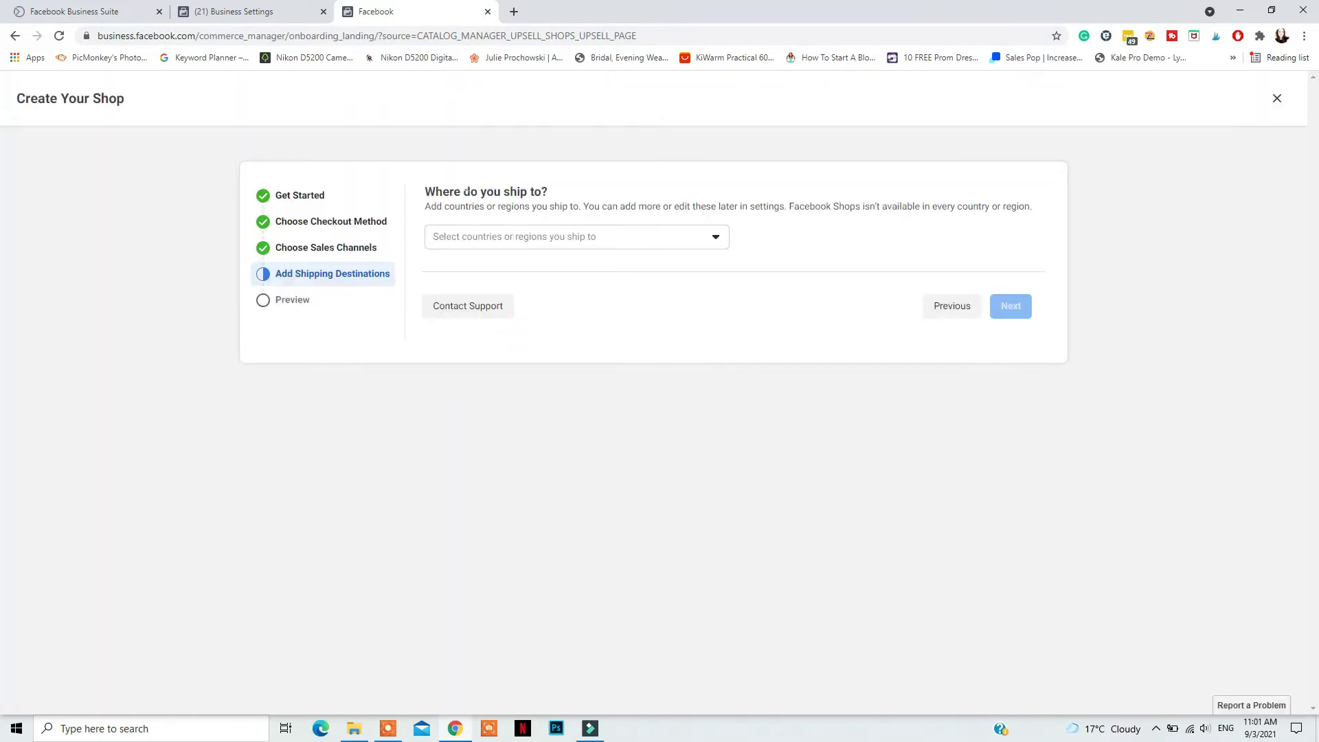
Add Algeria, Argentina, Armenia, Australia and Austria as shipping destinations.
click(552, 234)
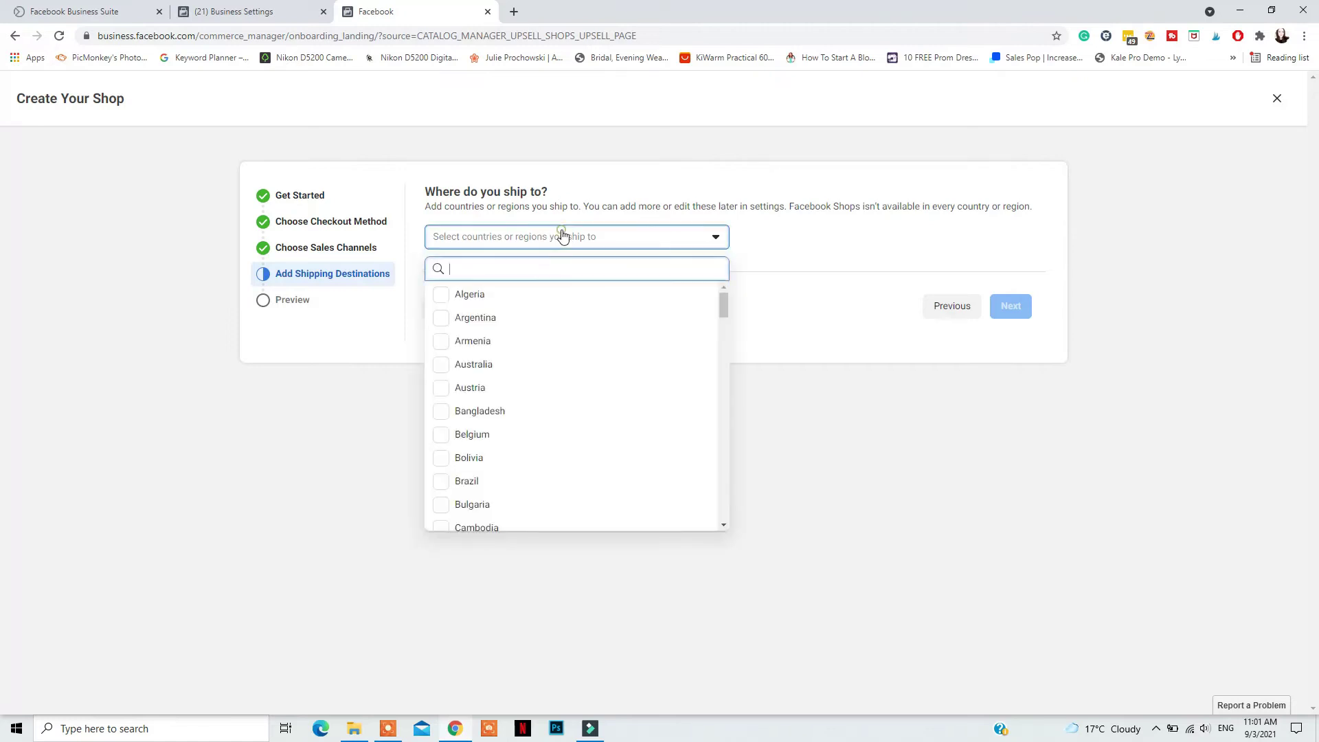
click(527, 294)
click(507, 318)
click(508, 343)
click(508, 371)
click(506, 389)
click(874, 371)
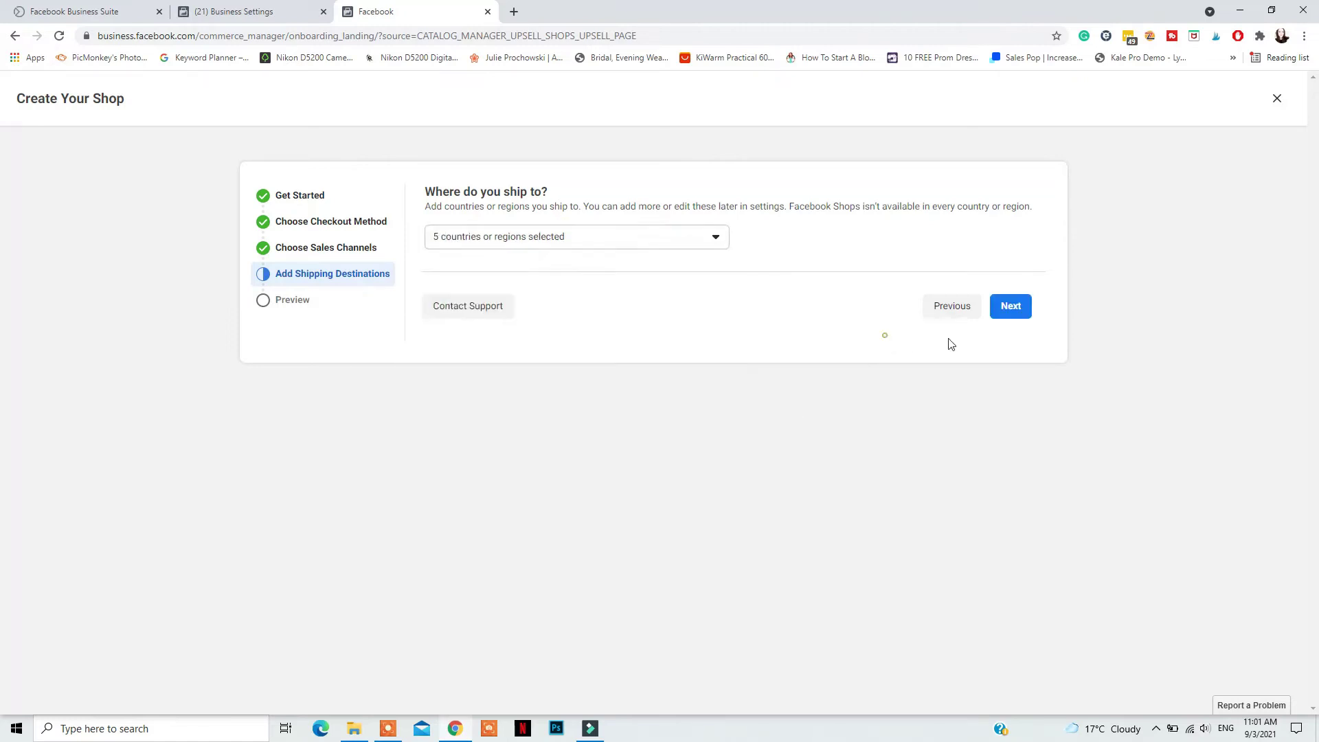
Continue to the shop preview and accept the Seller Agreement.
click(1019, 308)
scroll(703, 317, down, 1)
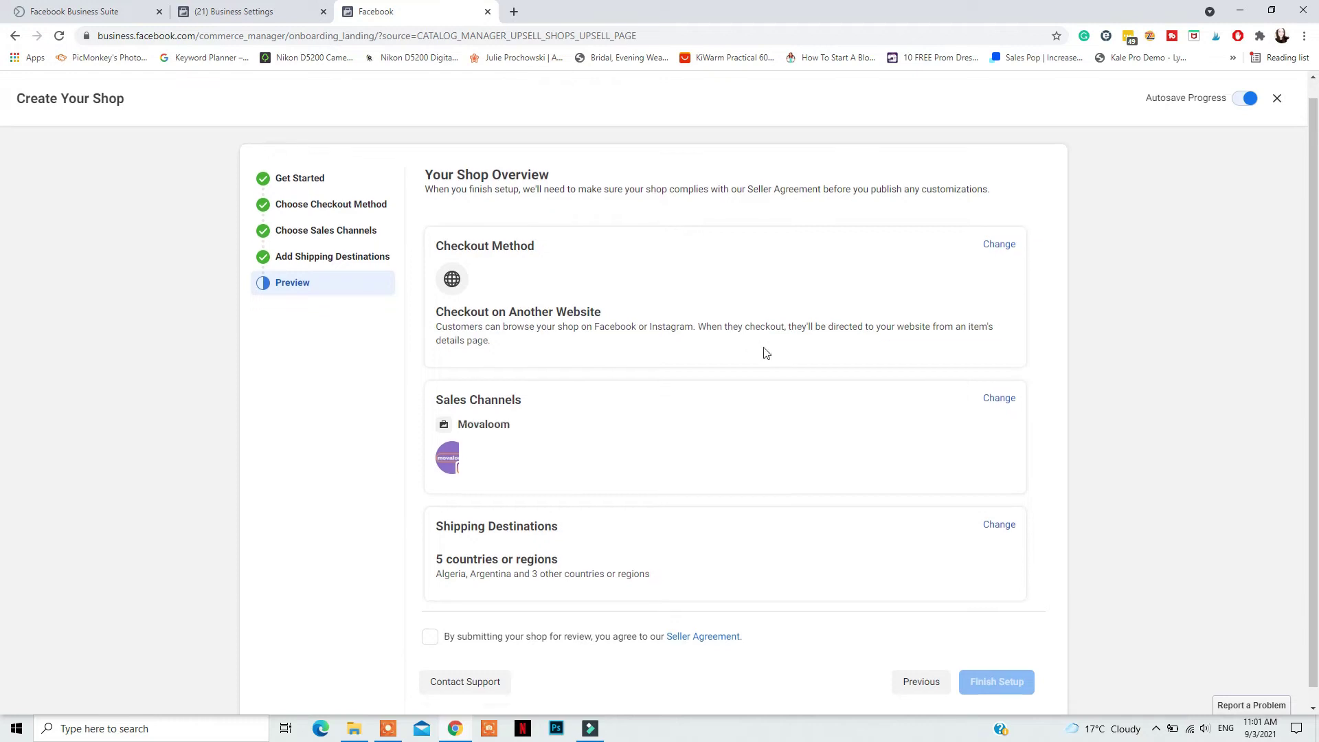
click(428, 625)
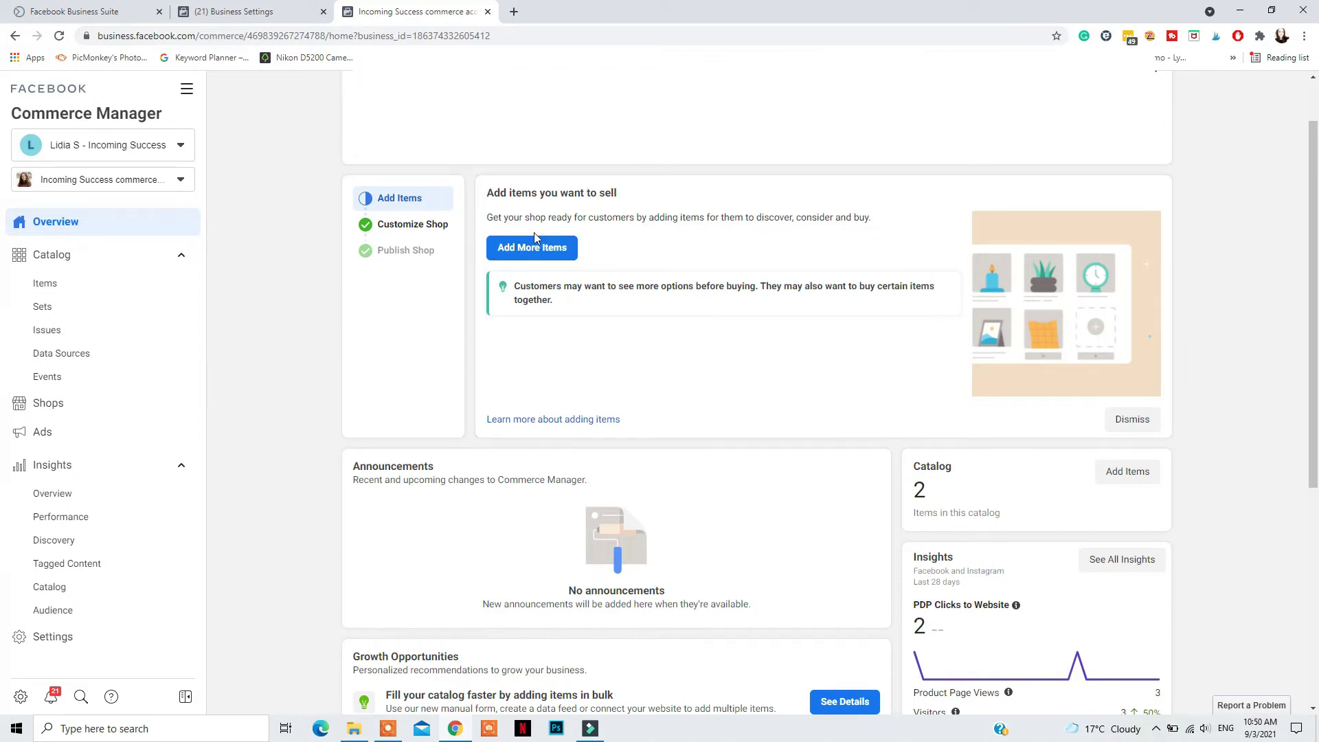
Go to the Customize Shop step in the setup checklist.
click(411, 223)
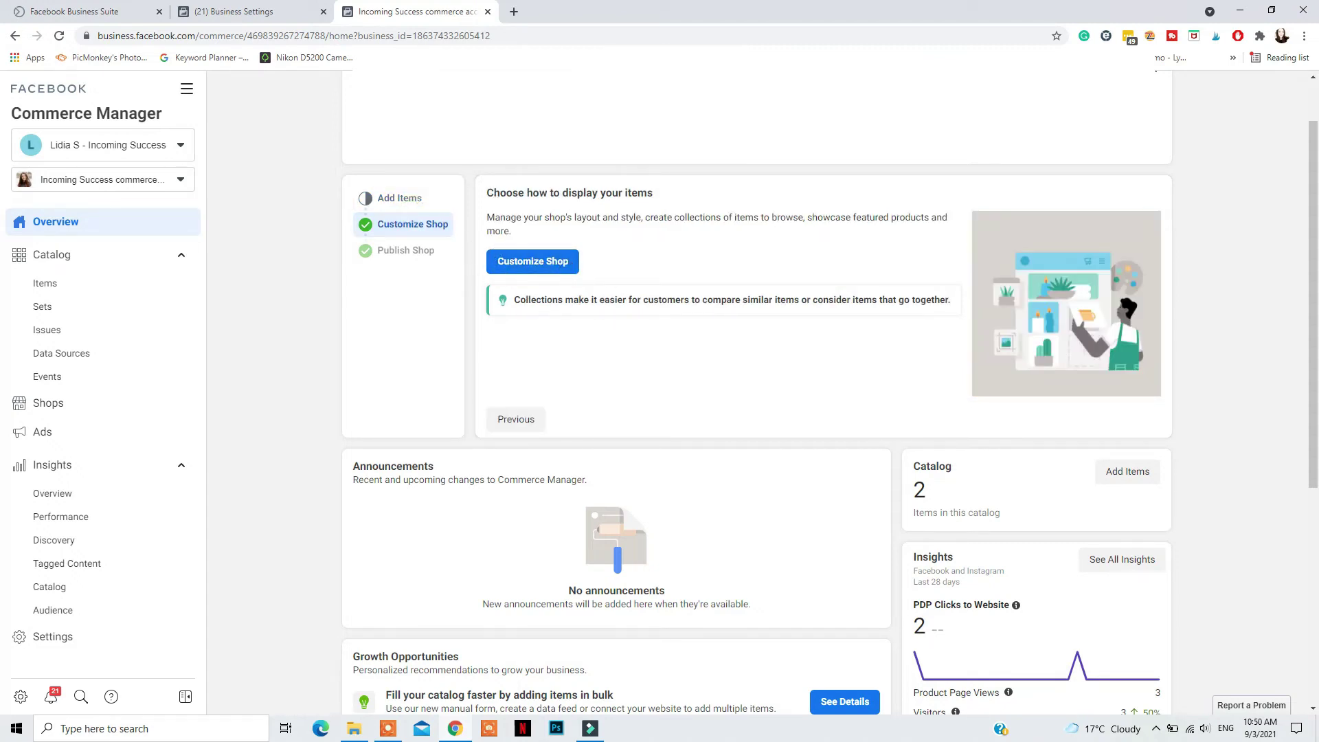
scroll(804, 324, down, 2)
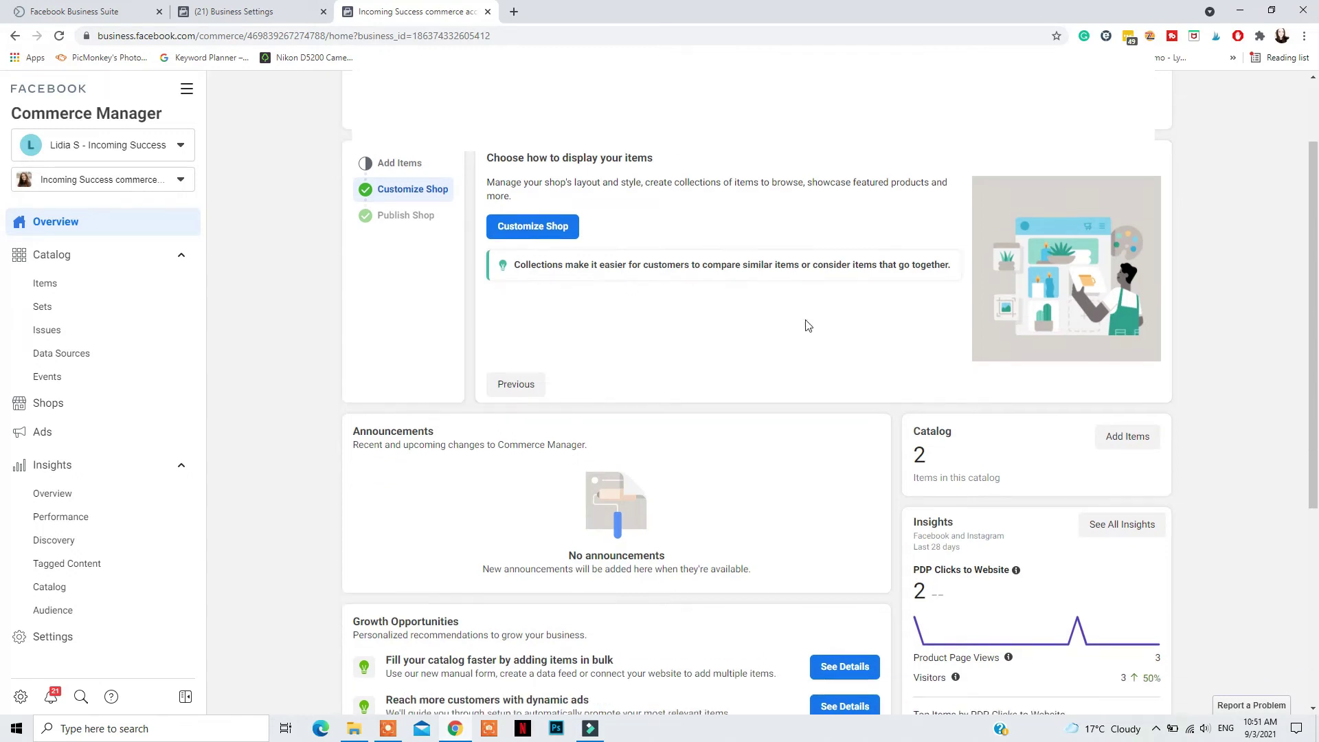
scroll(808, 325, up, 1)
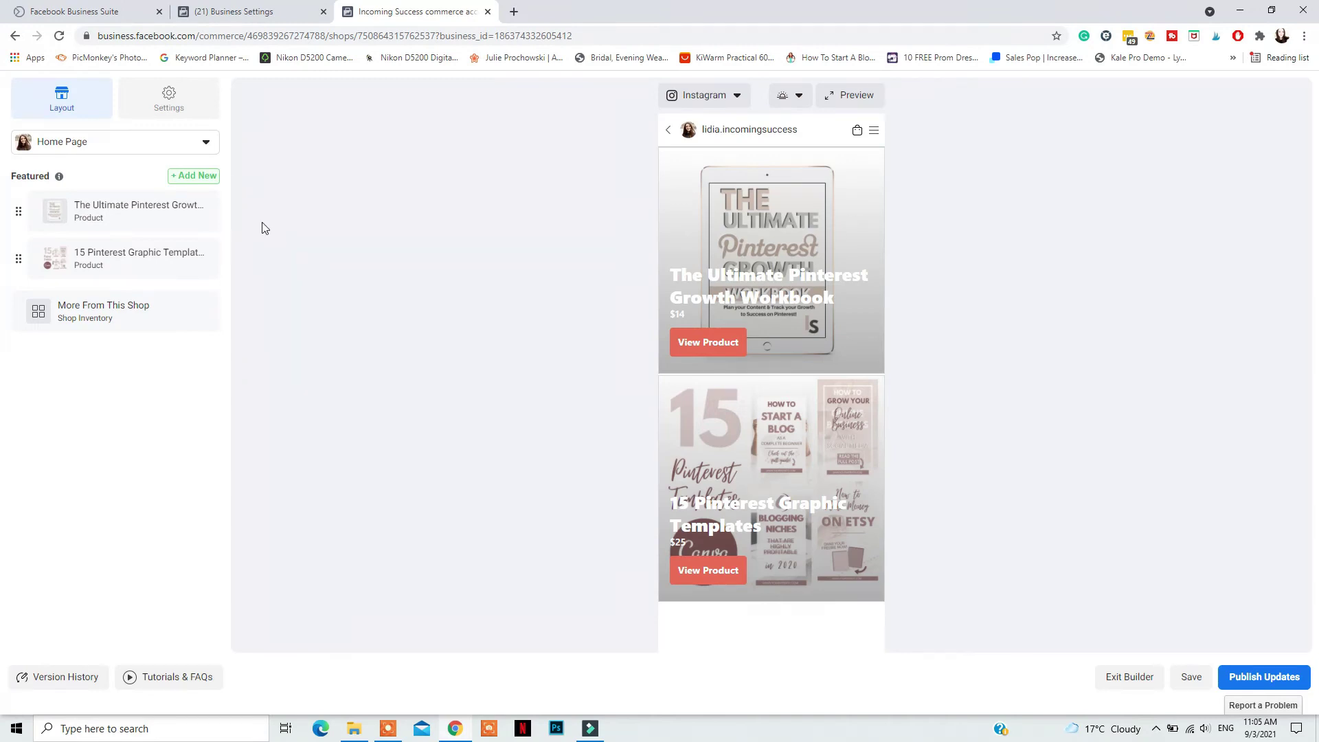
Check the shop's Visibility and Inventory settings, then open the first featured product in Layout.
click(188, 104)
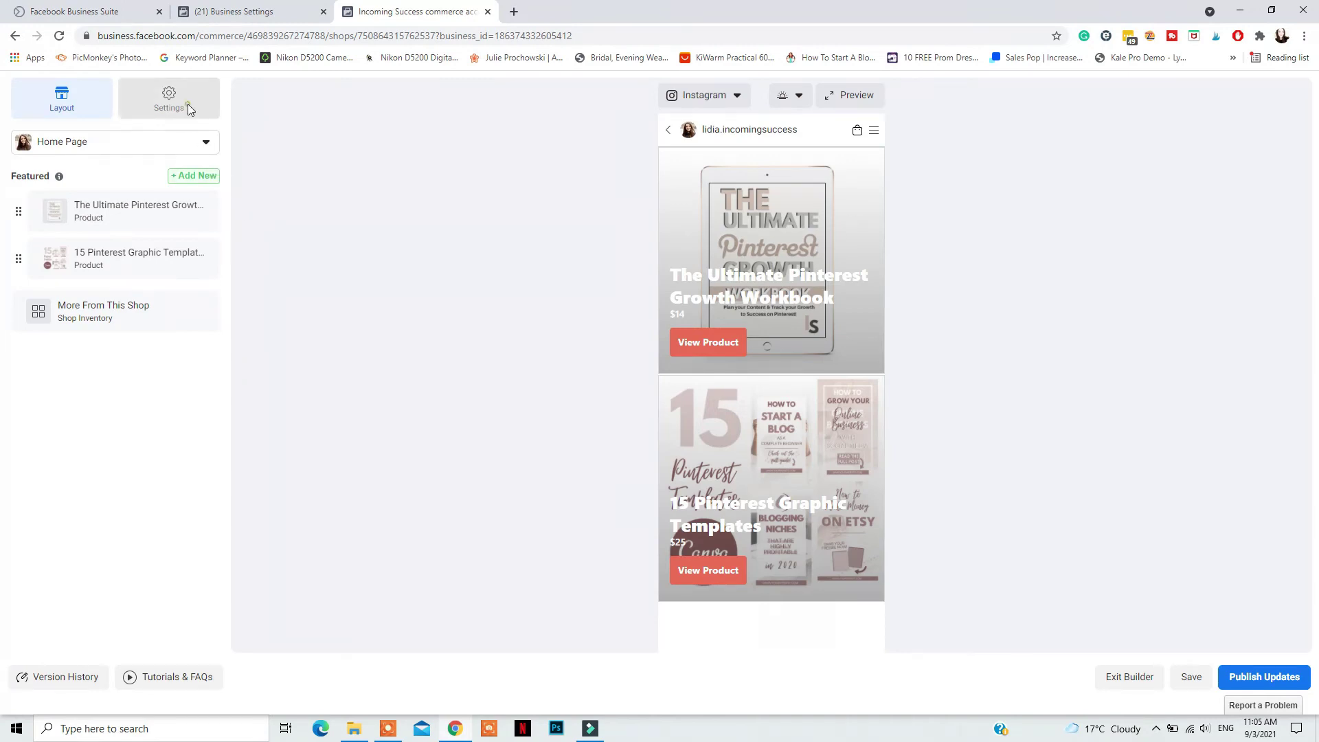
click(181, 189)
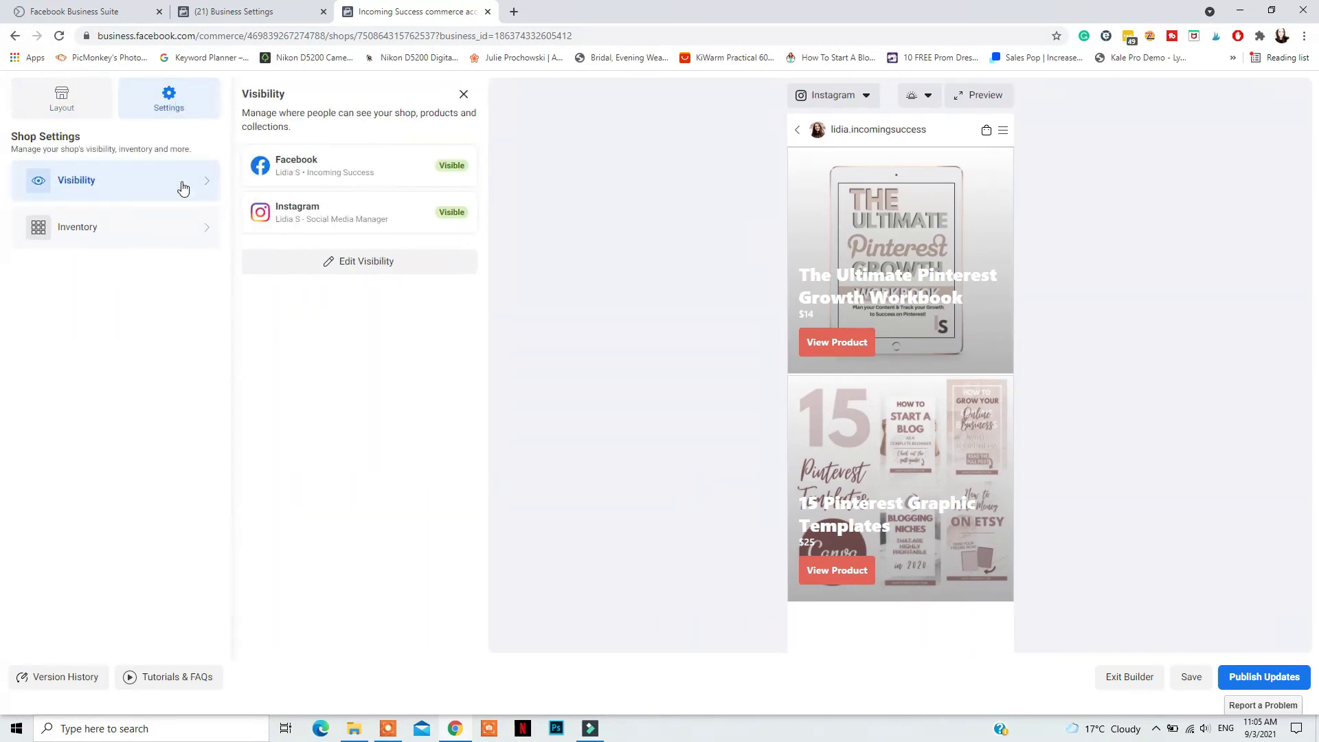
click(154, 240)
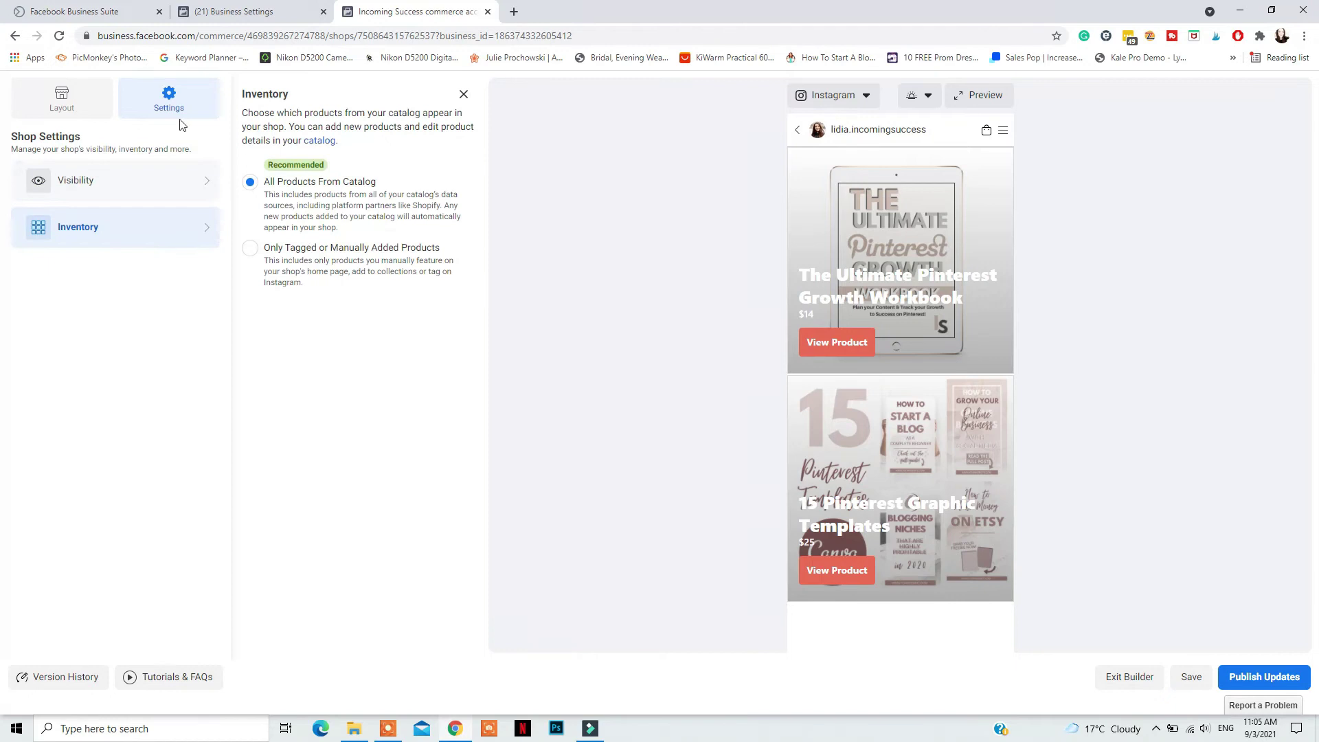
click(88, 108)
click(106, 213)
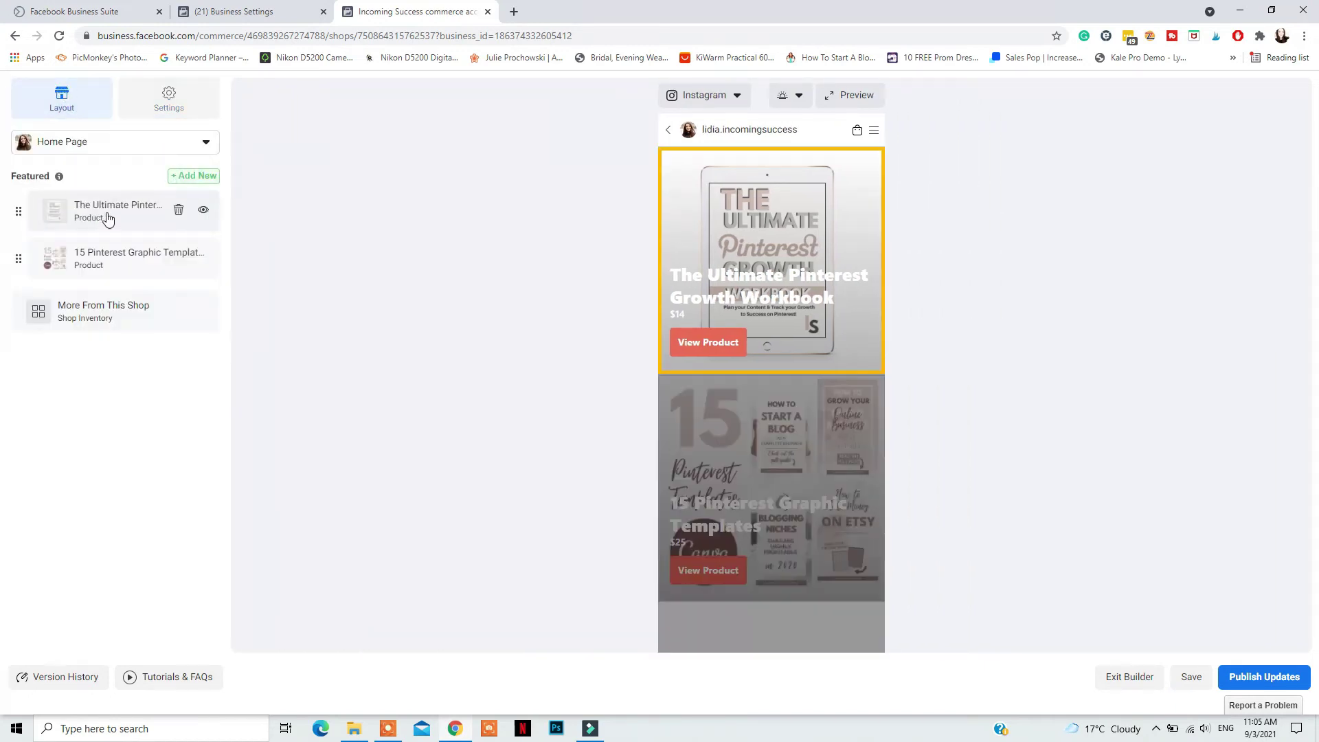
click(114, 219)
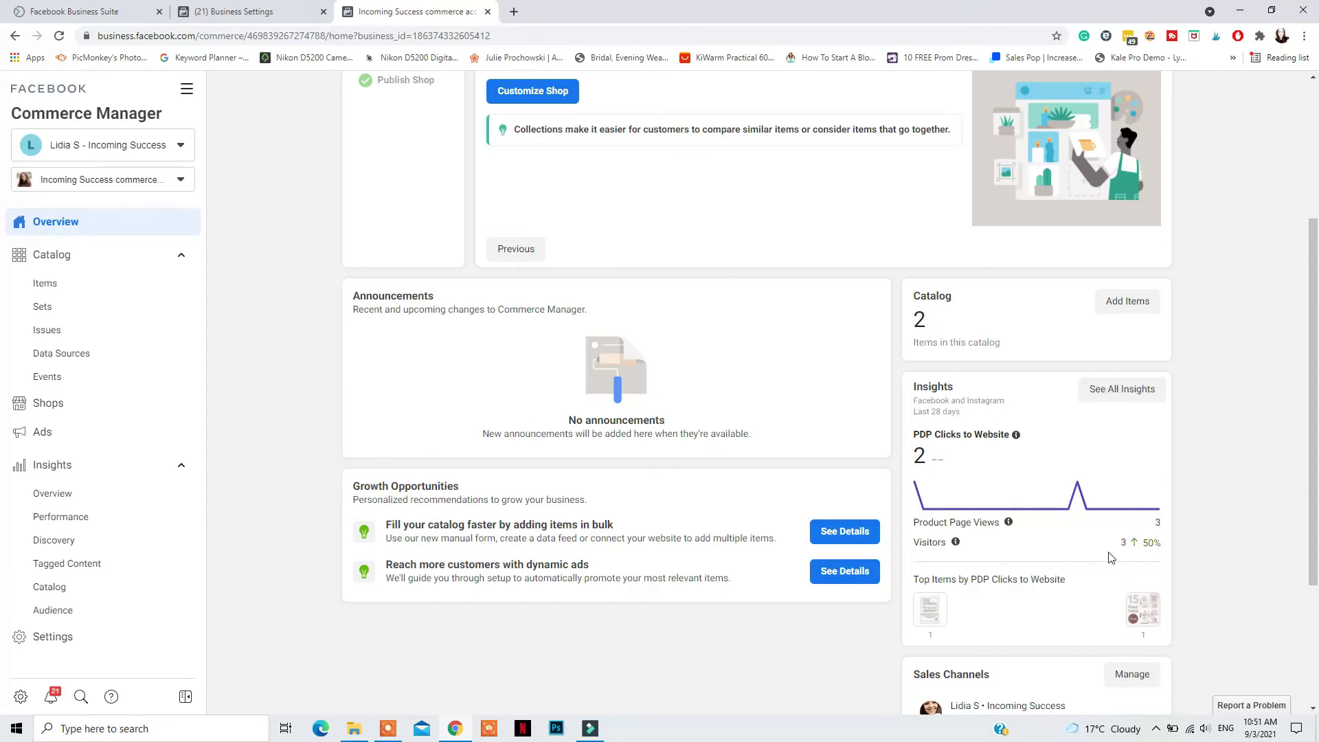
Open the Help panel from Learn More on the Need Help card.
scroll(1162, 507, down, 3)
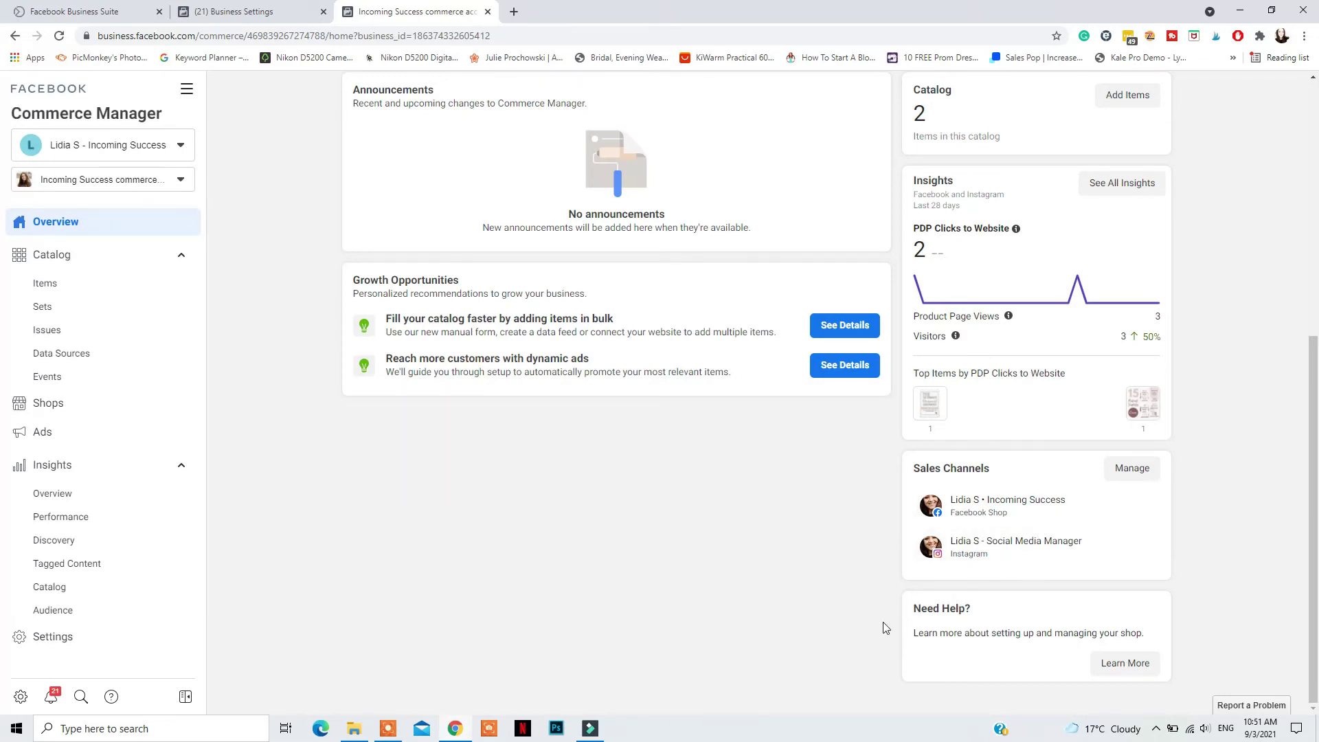
click(1115, 672)
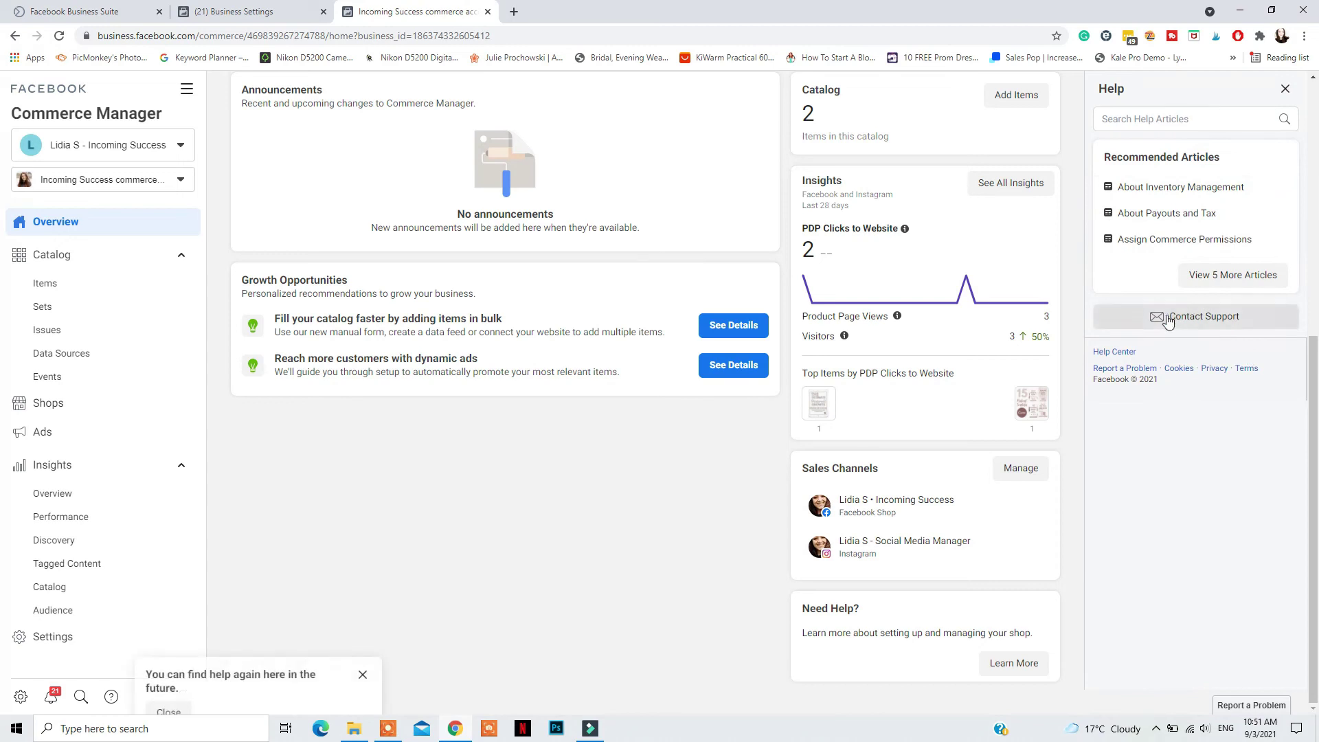
Open Contact Support with topic Reporting a technical issue and issue location Facebook.
click(1204, 320)
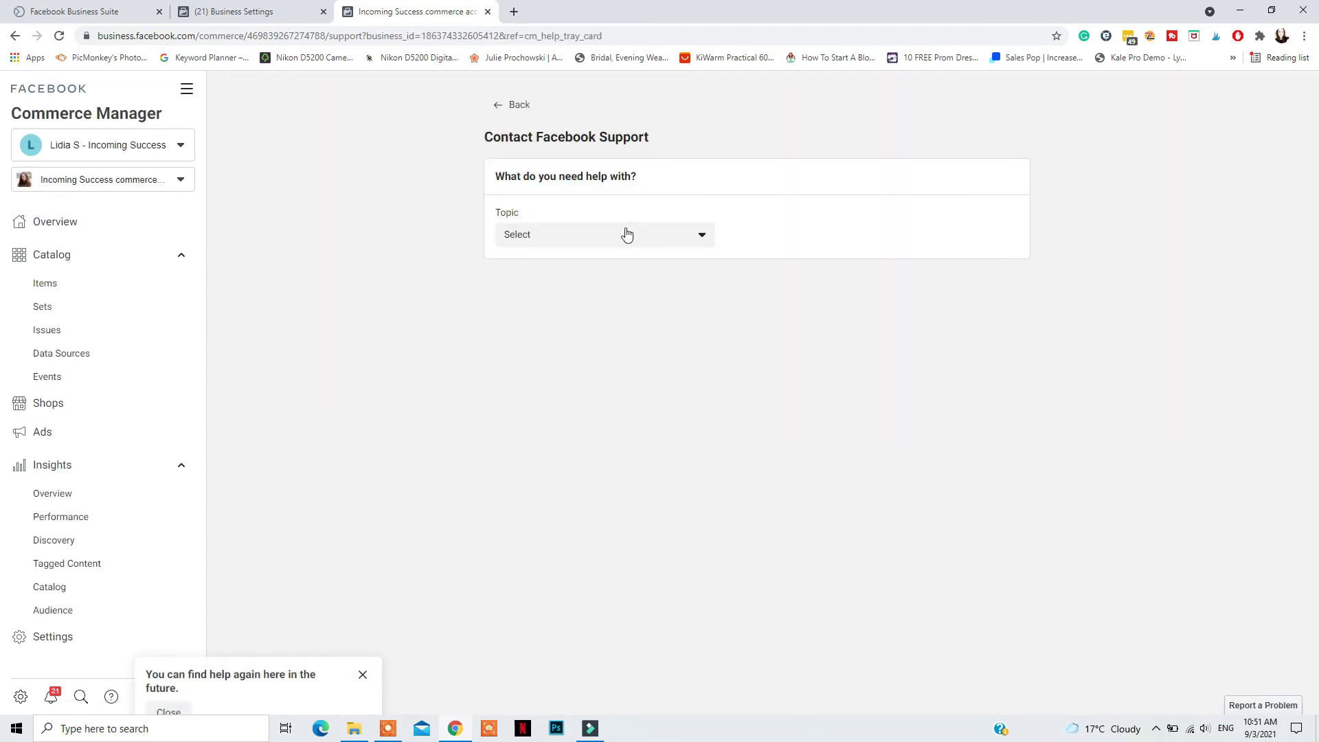
click(626, 234)
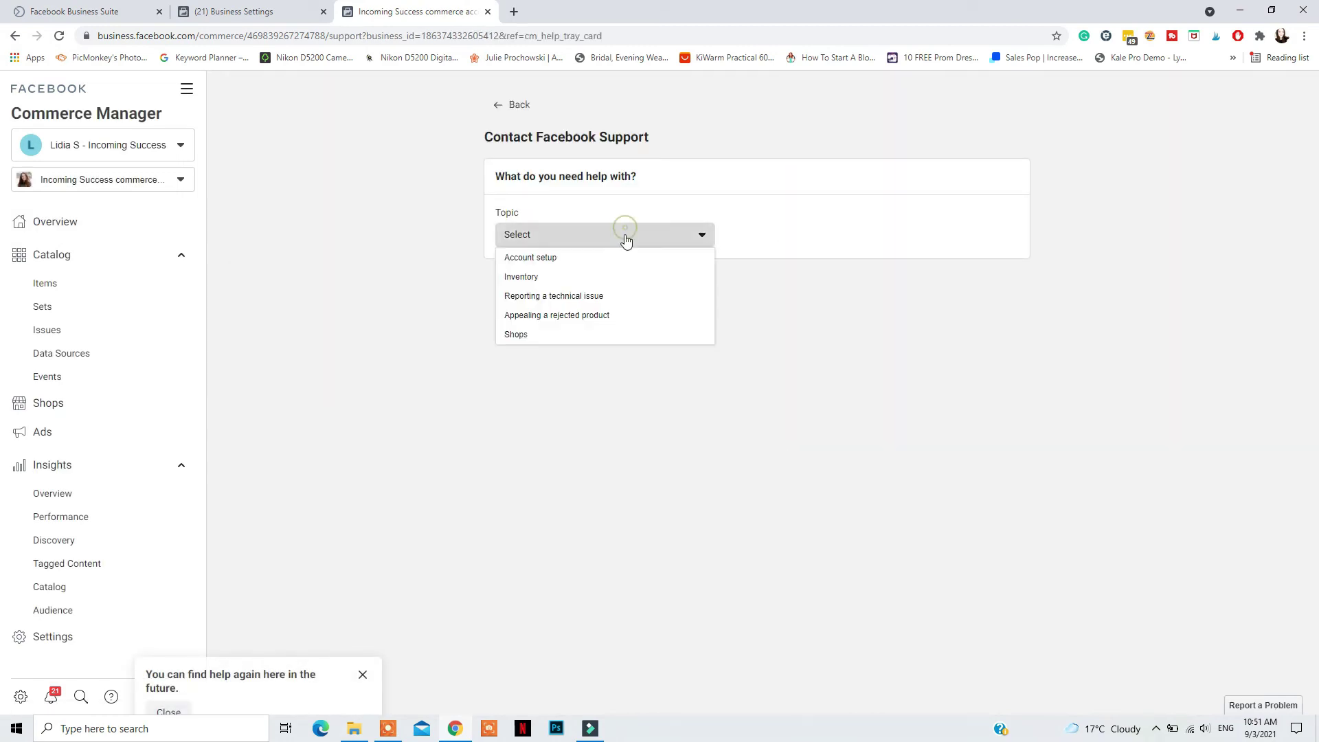
click(601, 300)
click(603, 292)
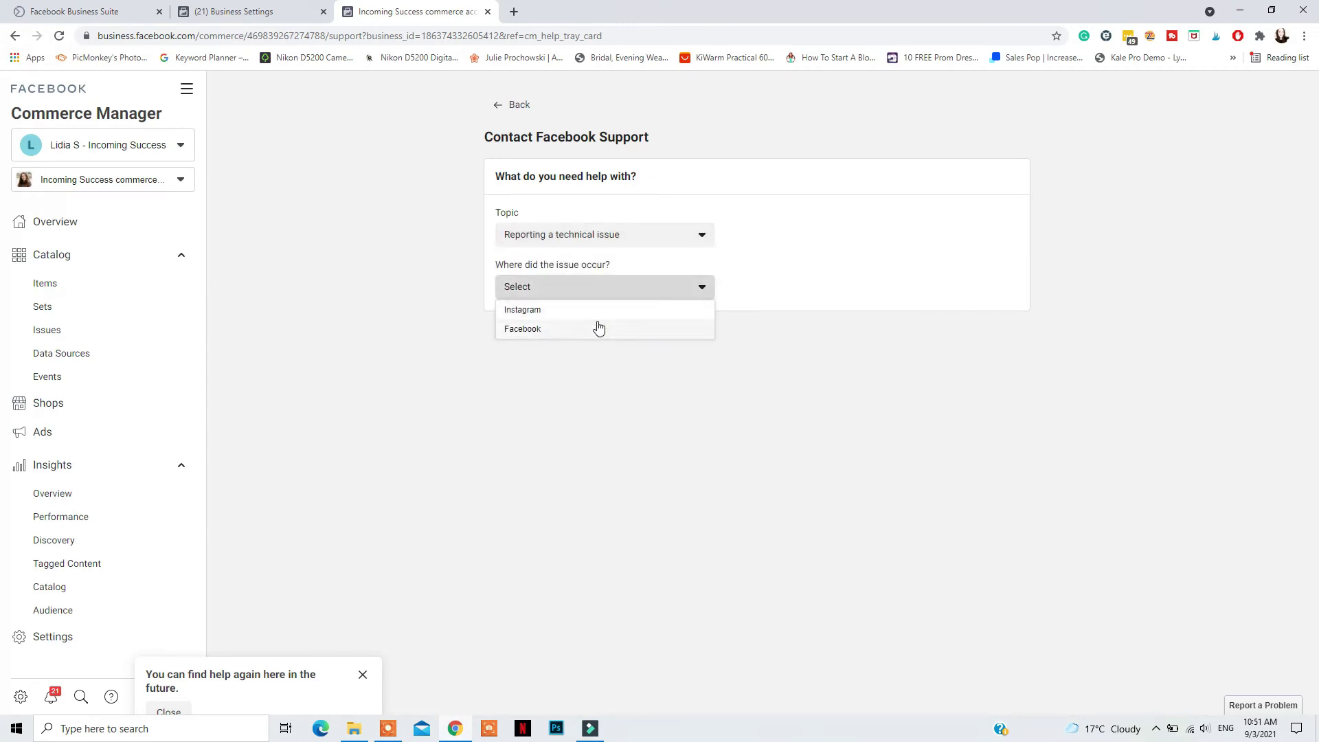
click(598, 326)
scroll(712, 332, down, 2)
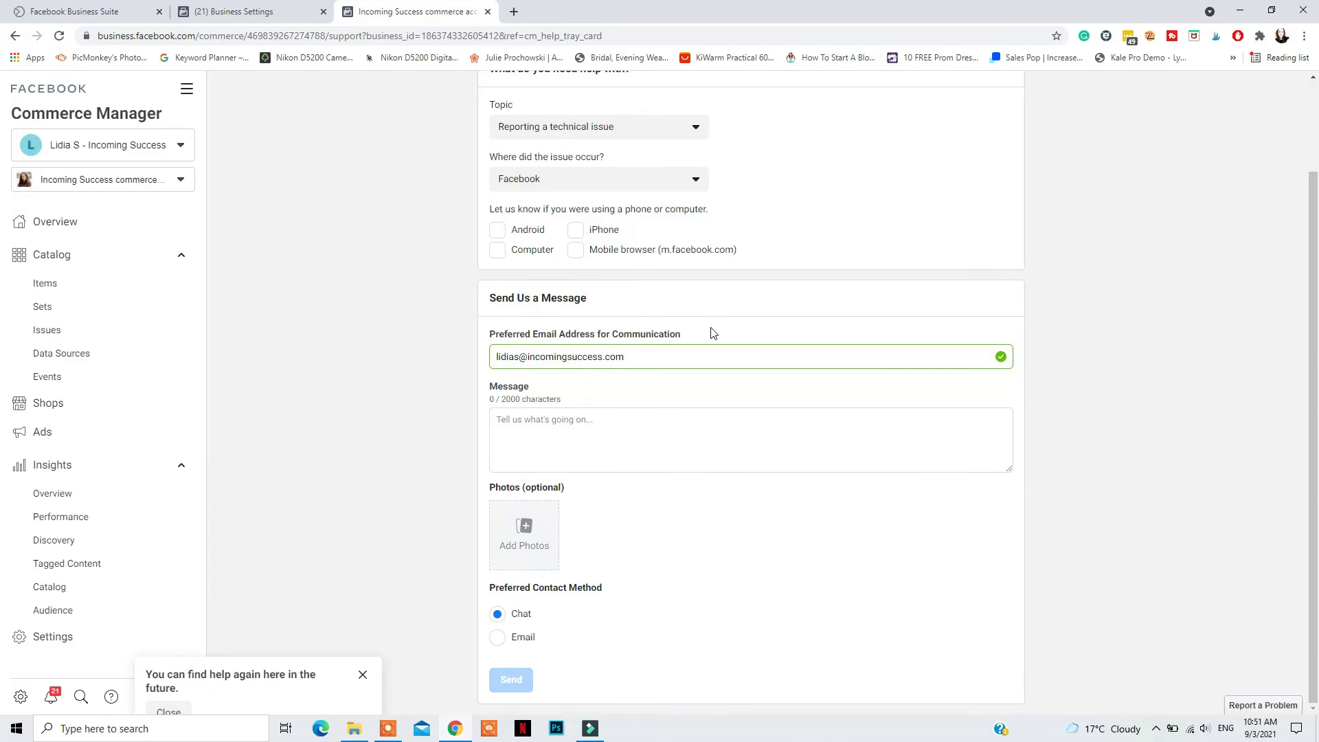